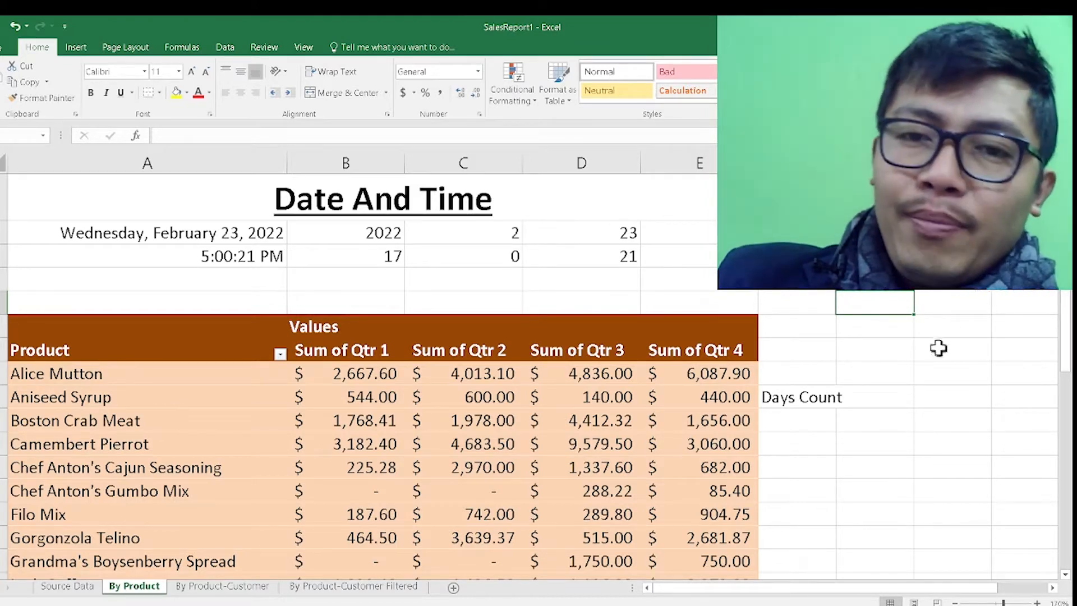
left_click(987, 344)
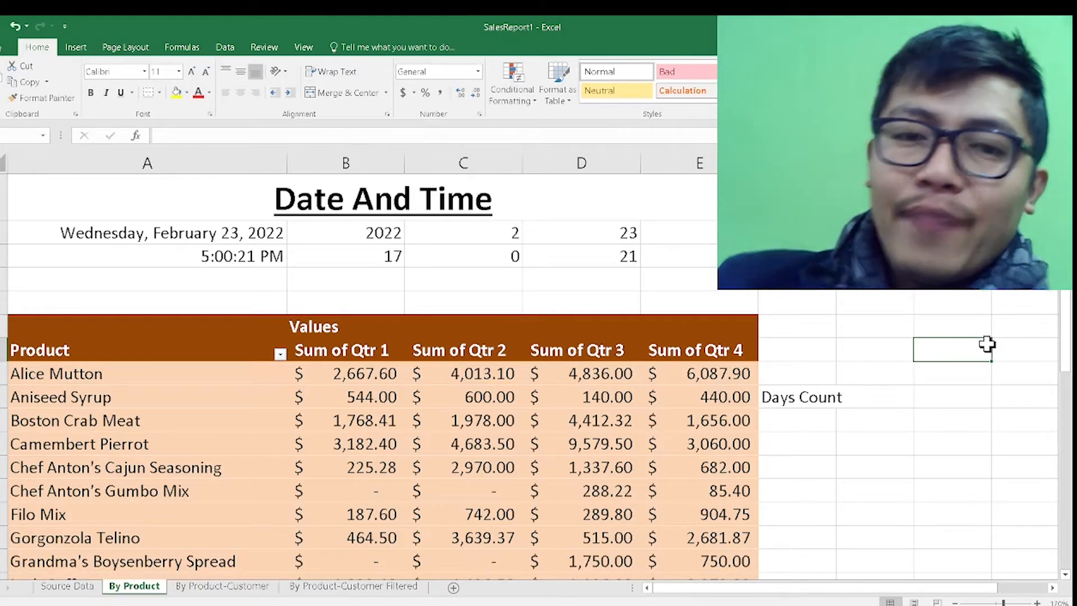
left_click(786, 324)
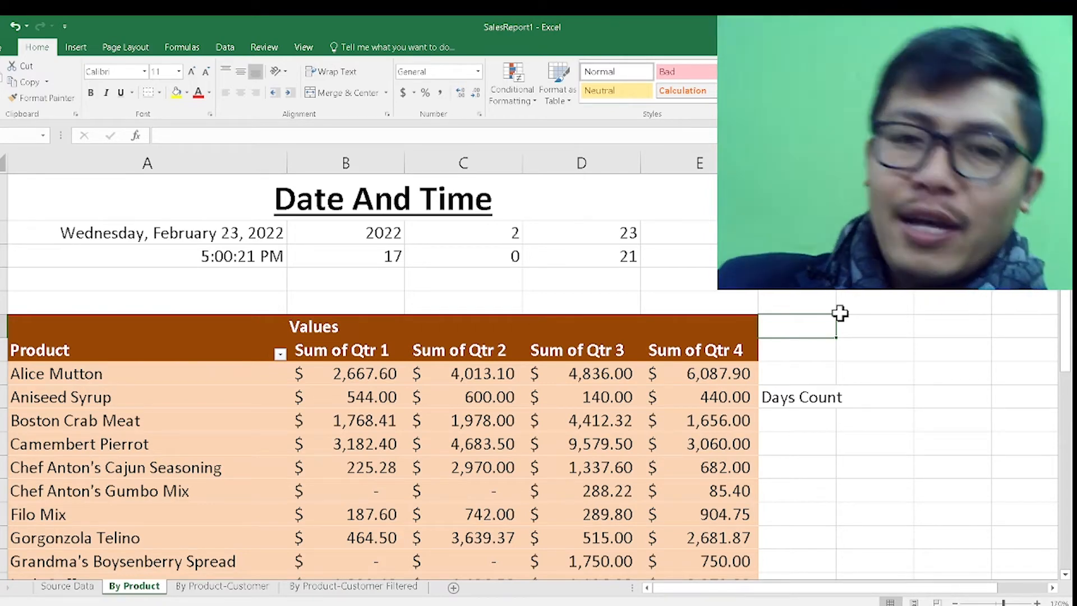
left_click(796, 256)
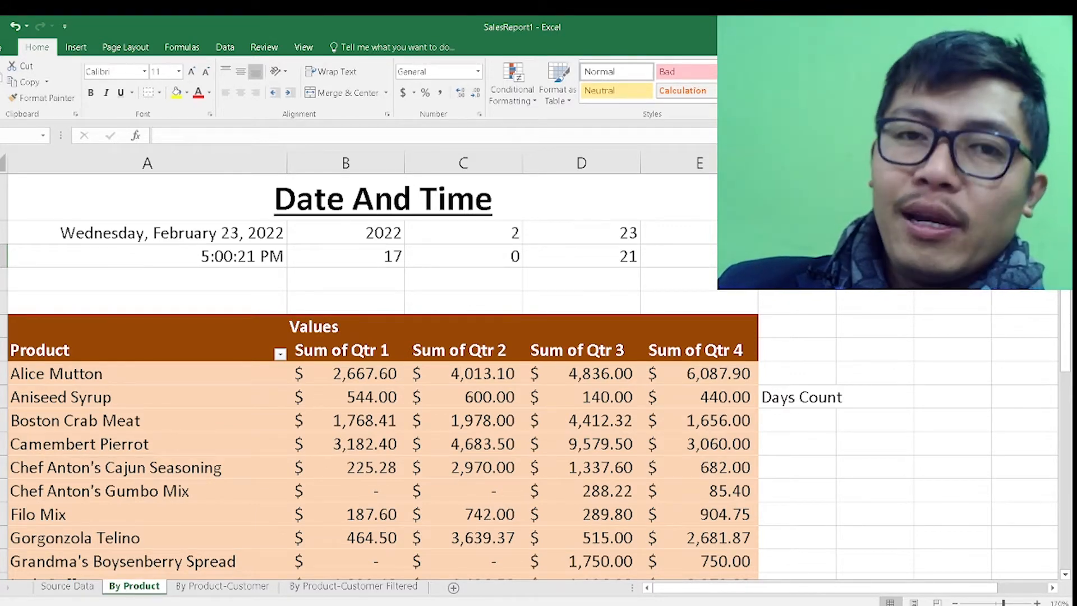
left_click(796, 232)
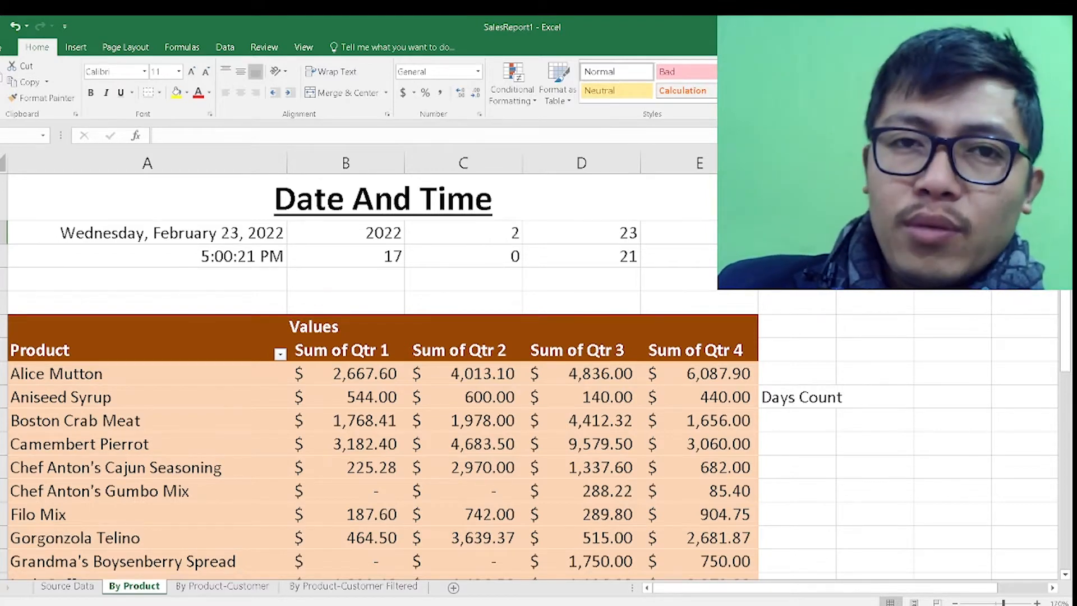
Step: Examine the existing date and time formulas in columns C to E of rows 2 and 3
left_click(727, 232)
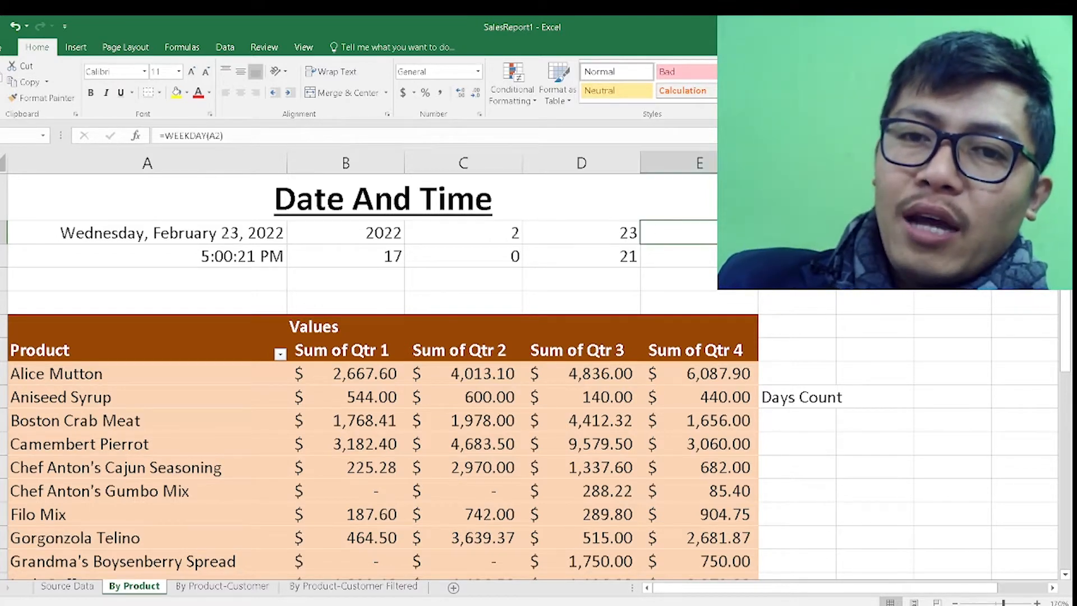
left_click(732, 279)
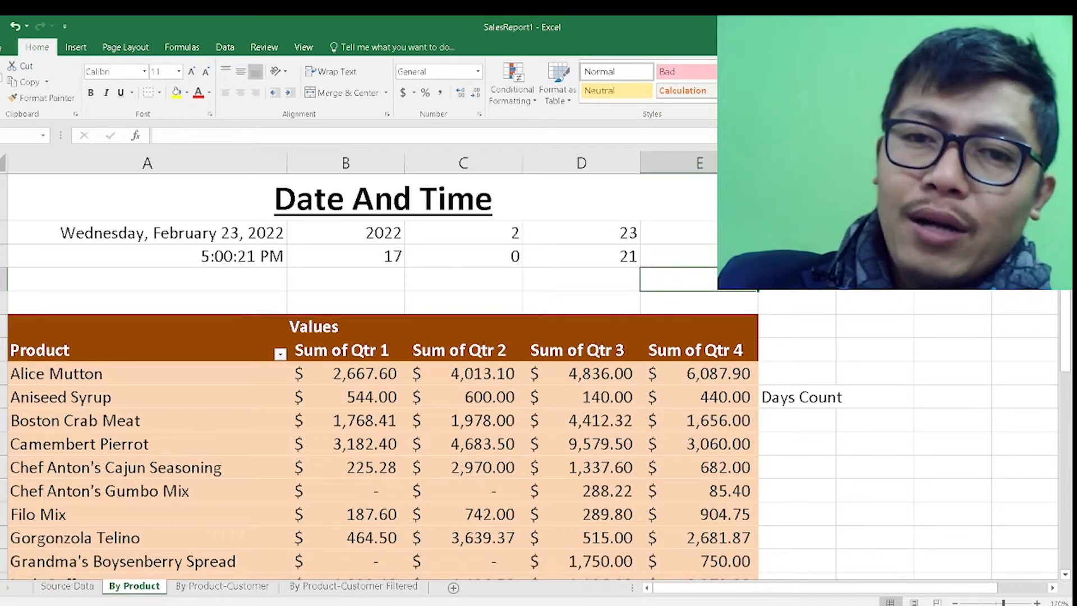
left_click(729, 255)
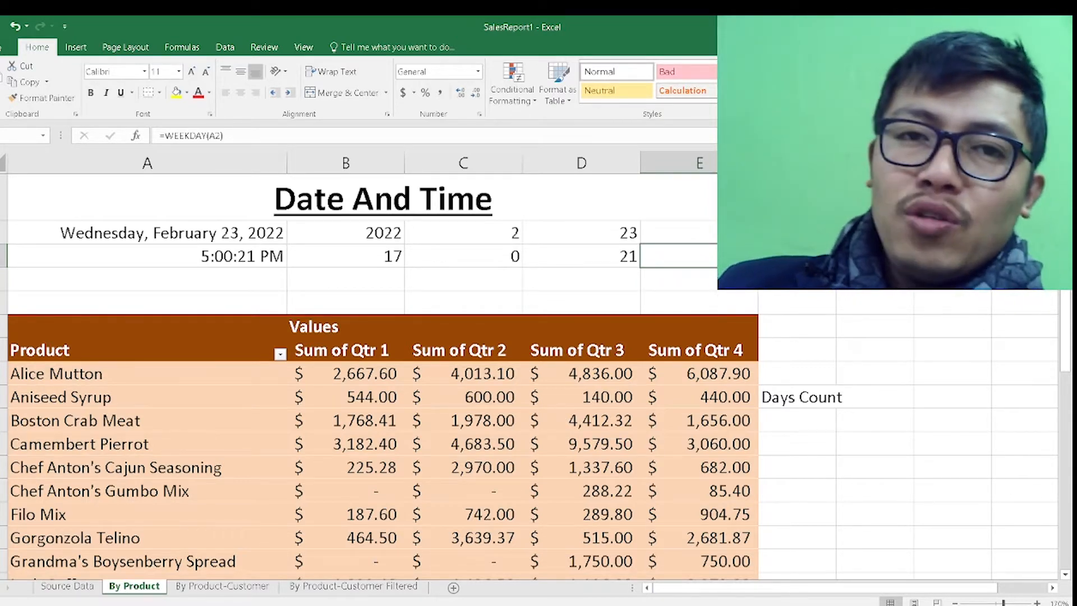
left_click(714, 238)
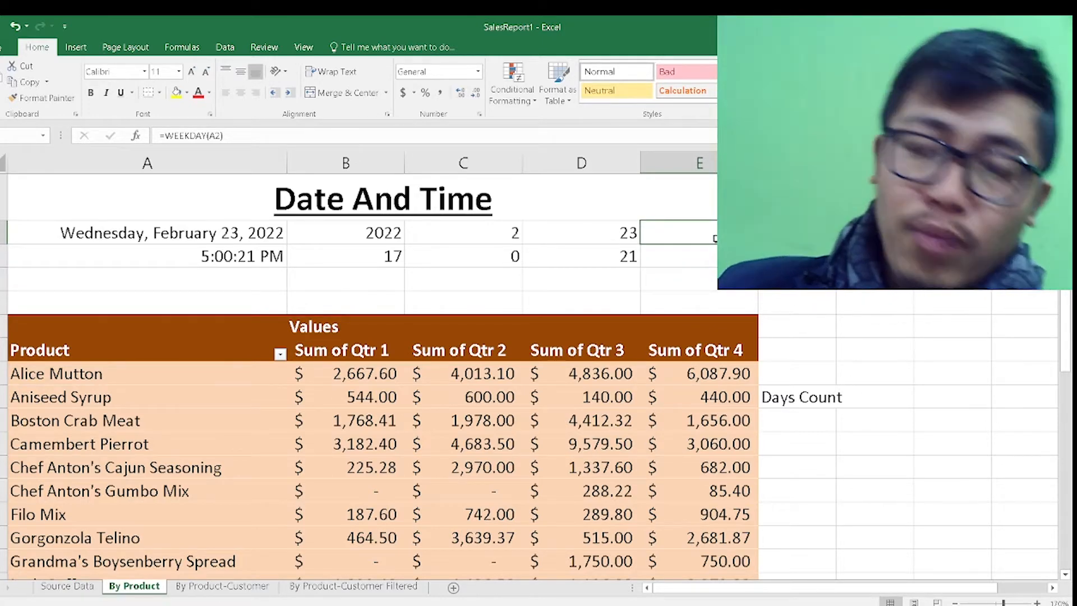
left_click(631, 232)
left_click(630, 249)
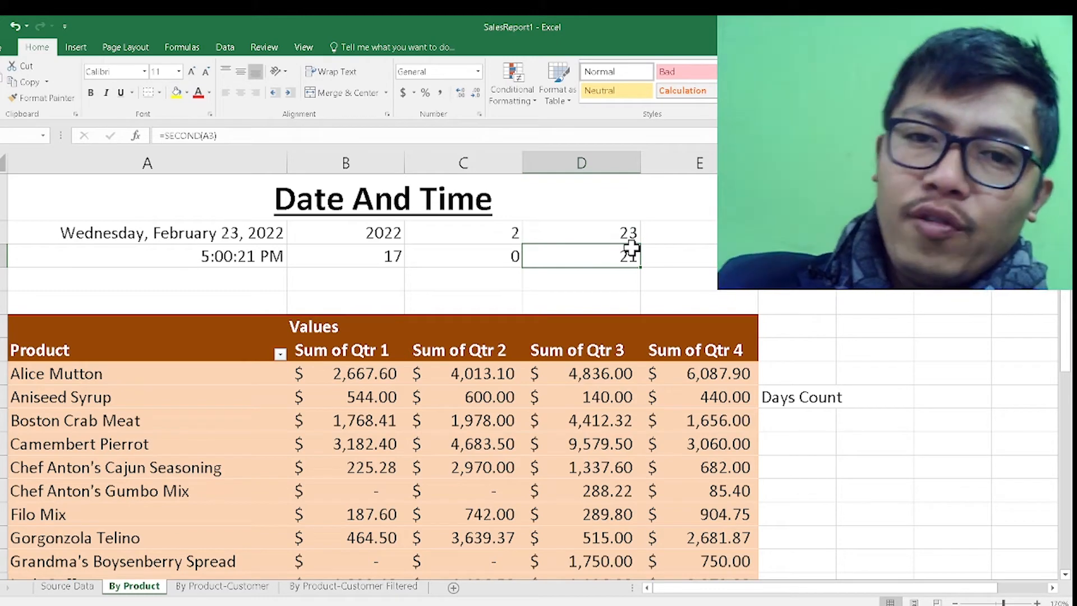
left_click(498, 234)
left_click(511, 253)
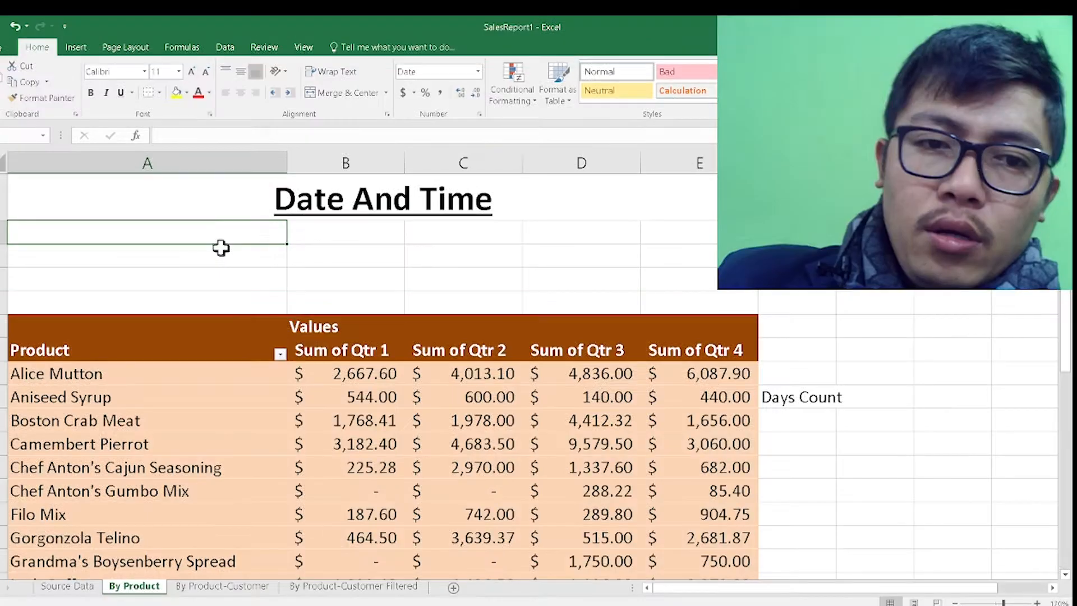
Step: Enter the formula =NOW() in cell A2 beneath the Date And Time heading
left_click(222, 250)
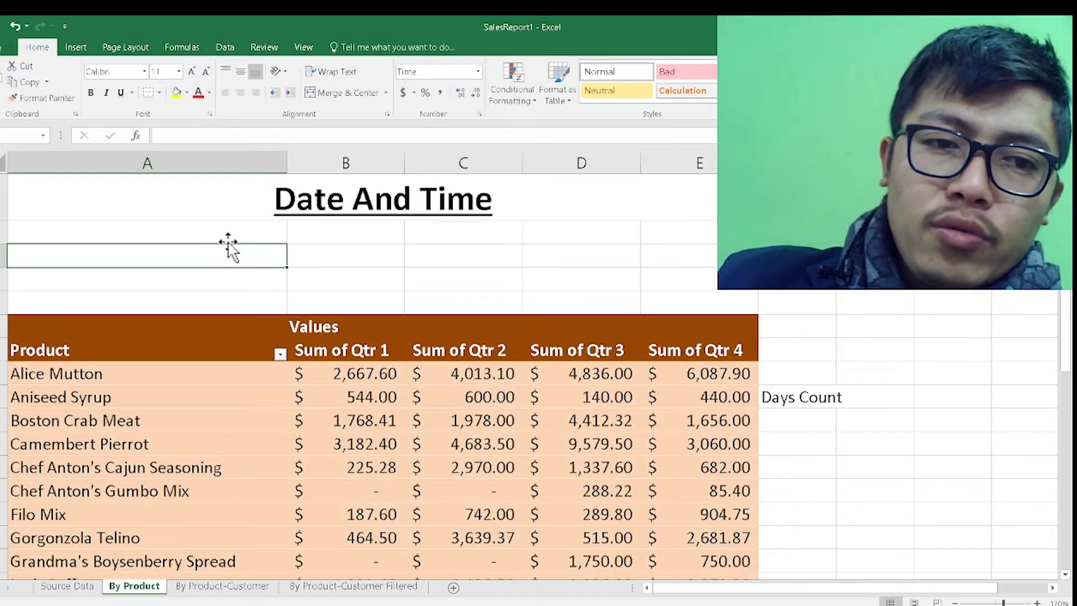
left_click(256, 227)
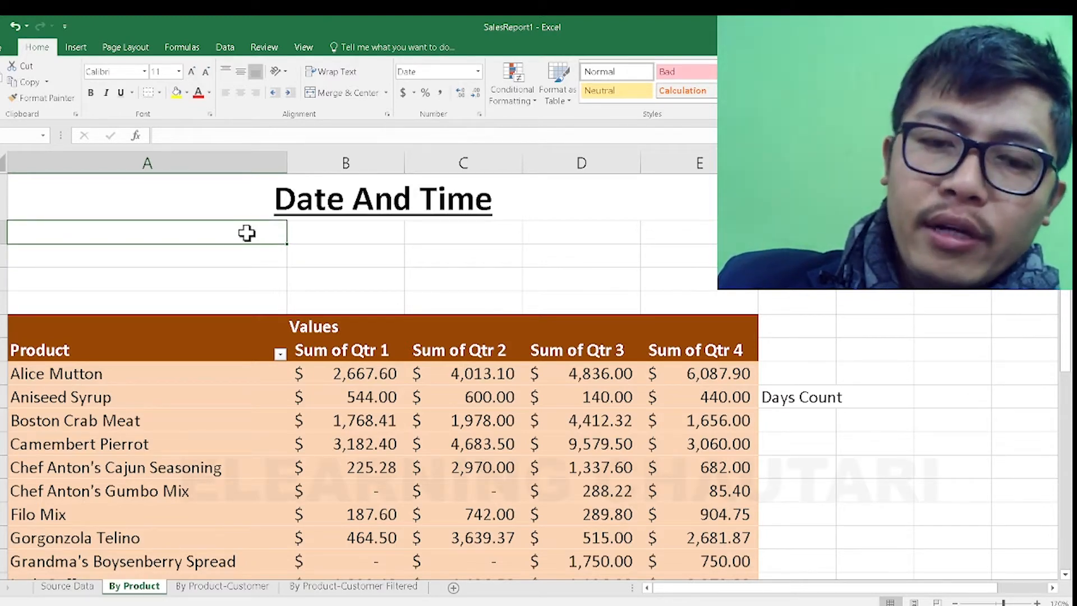
type("=")
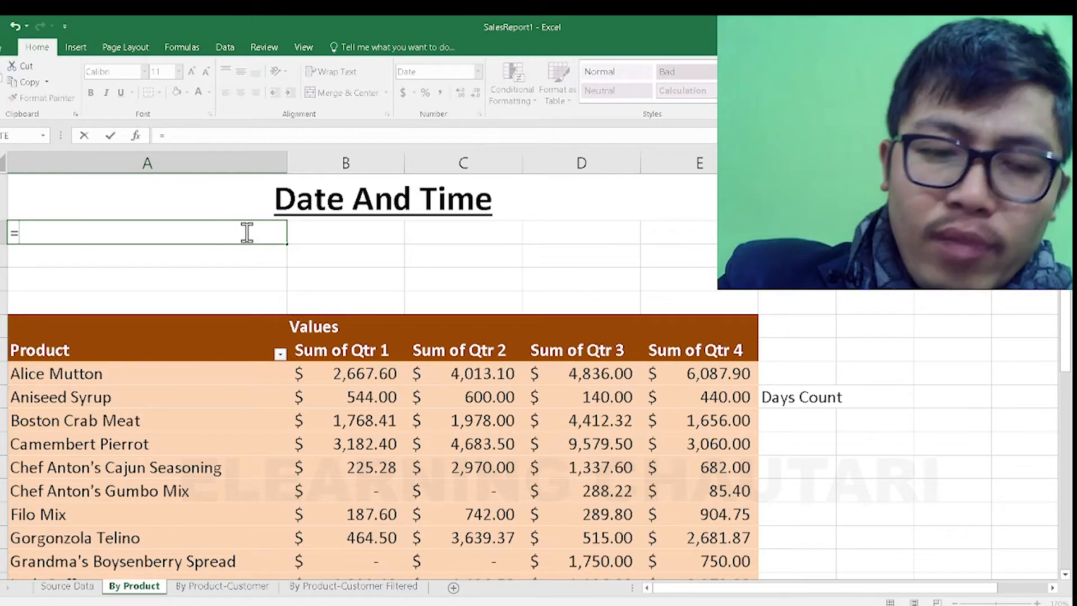
type("now")
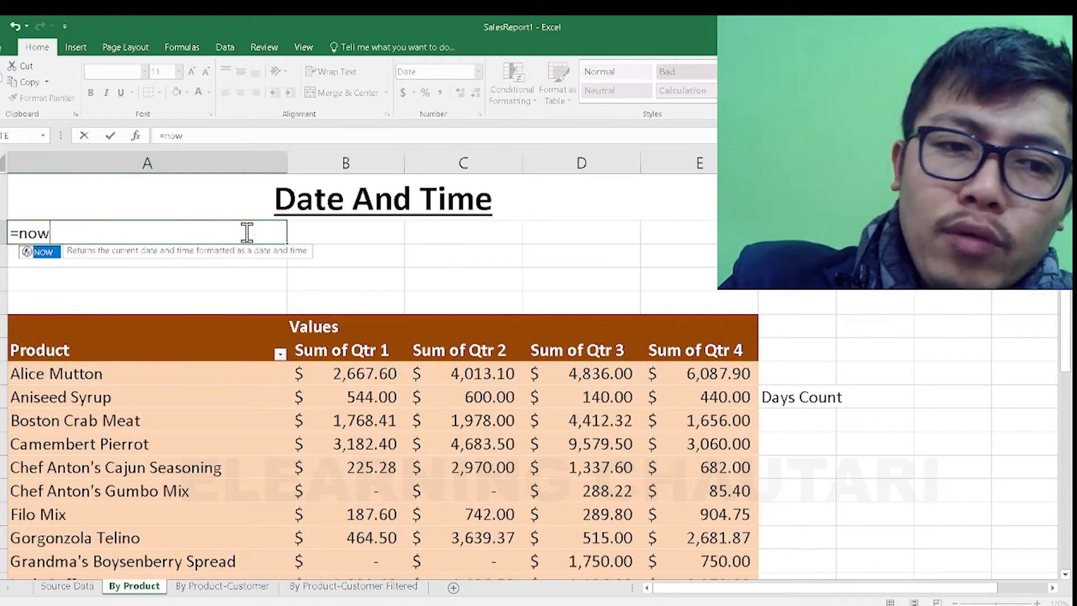
key("Tab")
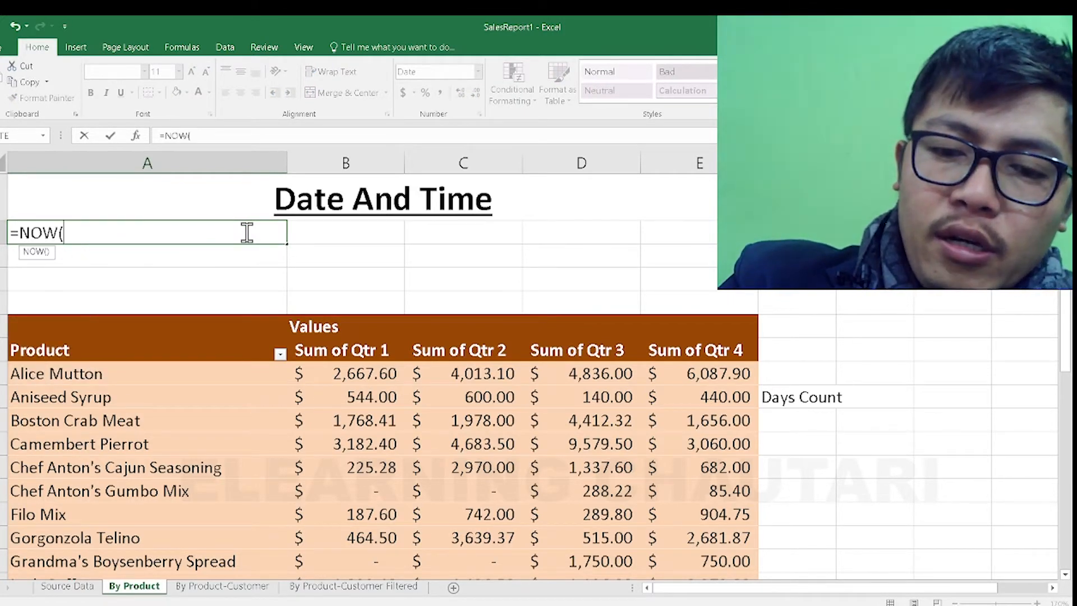
type(")")
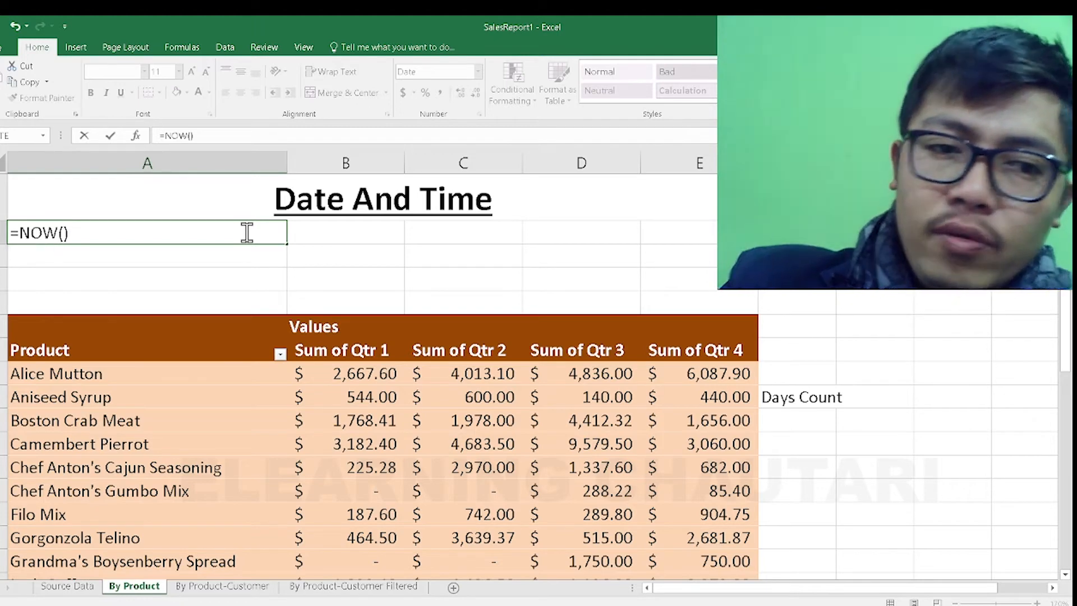
key("Return")
Step: Replace the formula in cell A2 with =TODAY()
left_click(247, 232)
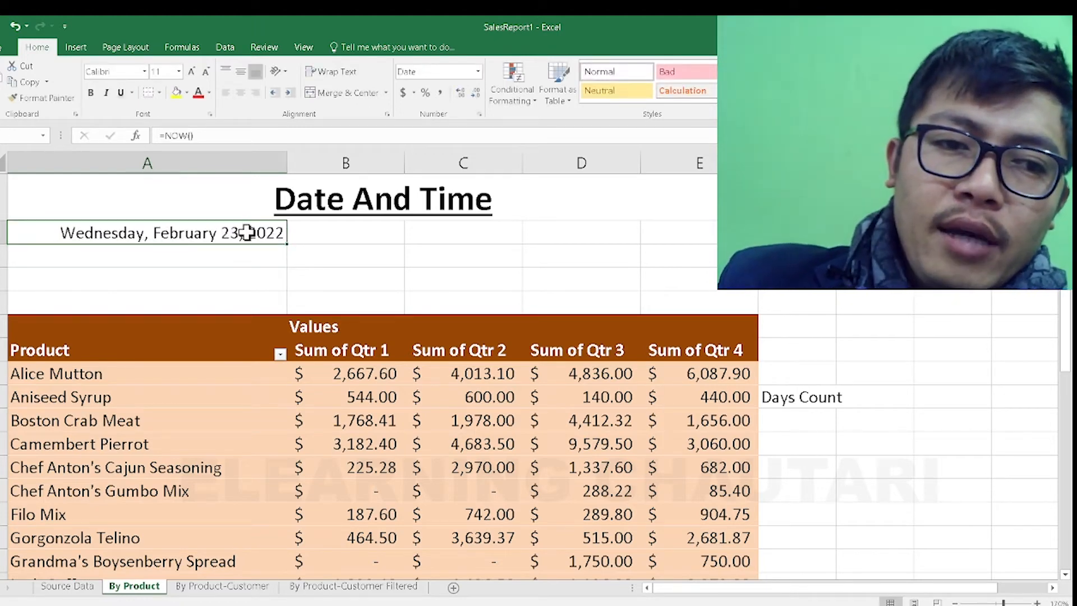
type("=tod")
key("Tab")
type(")")
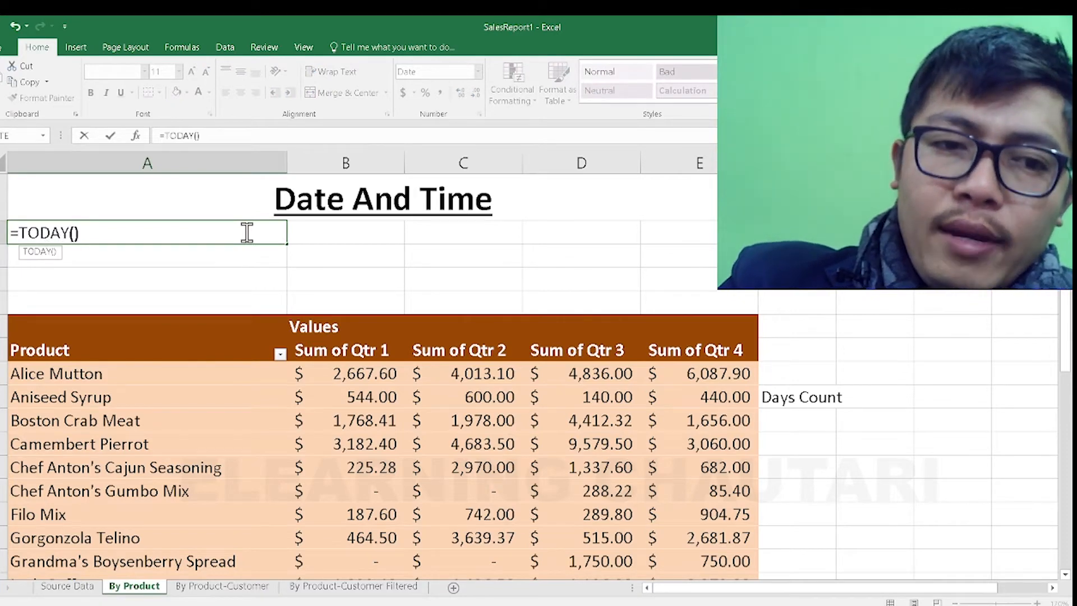
key("Return")
Step: Examine the date types offered in the Format Cells dialog for cell A2, and close it without changing the format
left_click(246, 232)
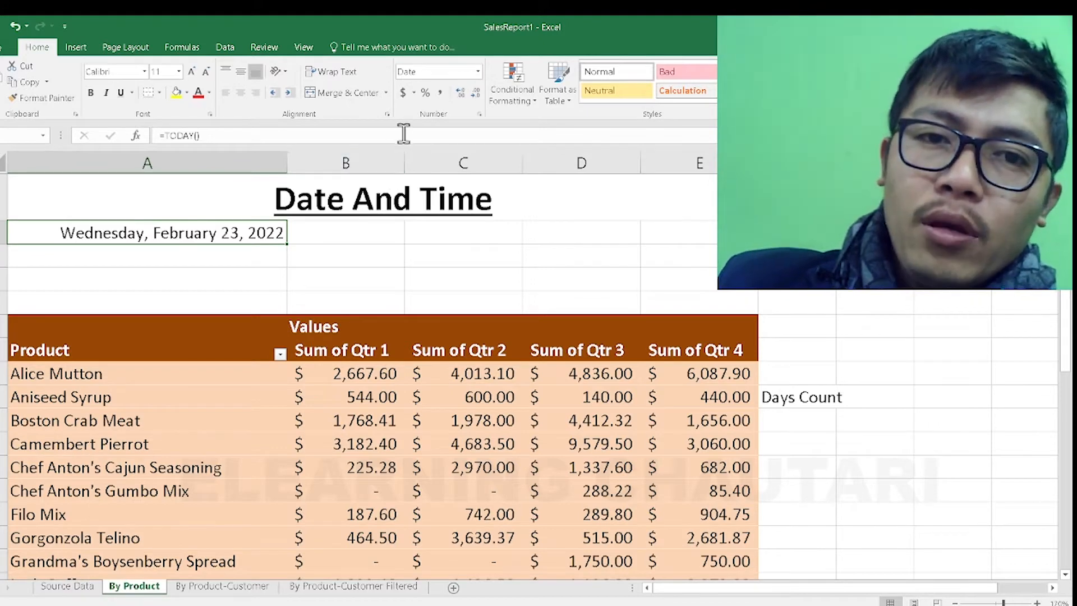
left_click(479, 72)
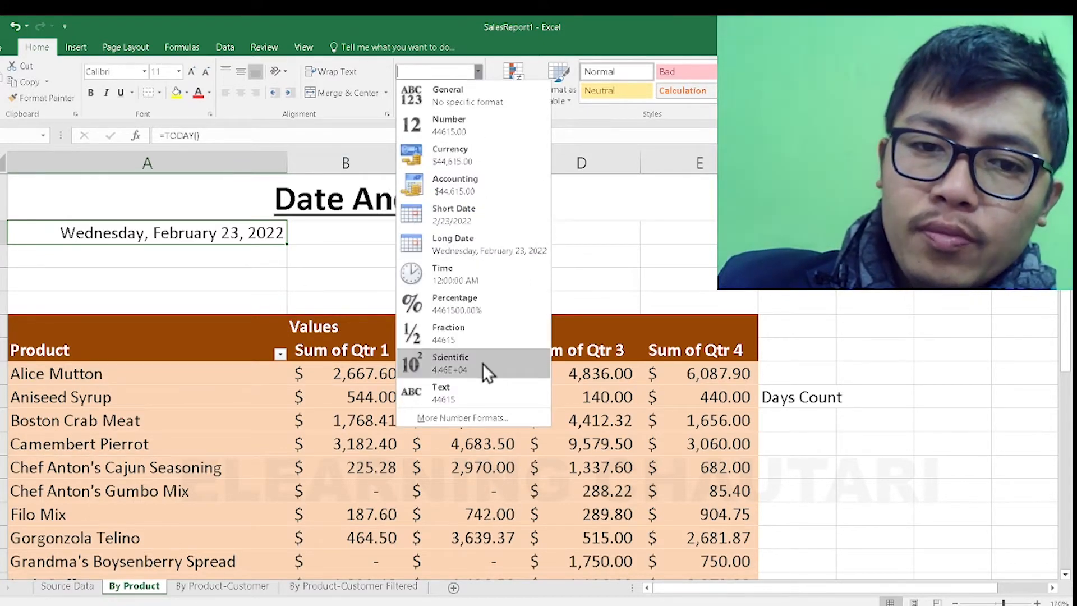
left_click(469, 417)
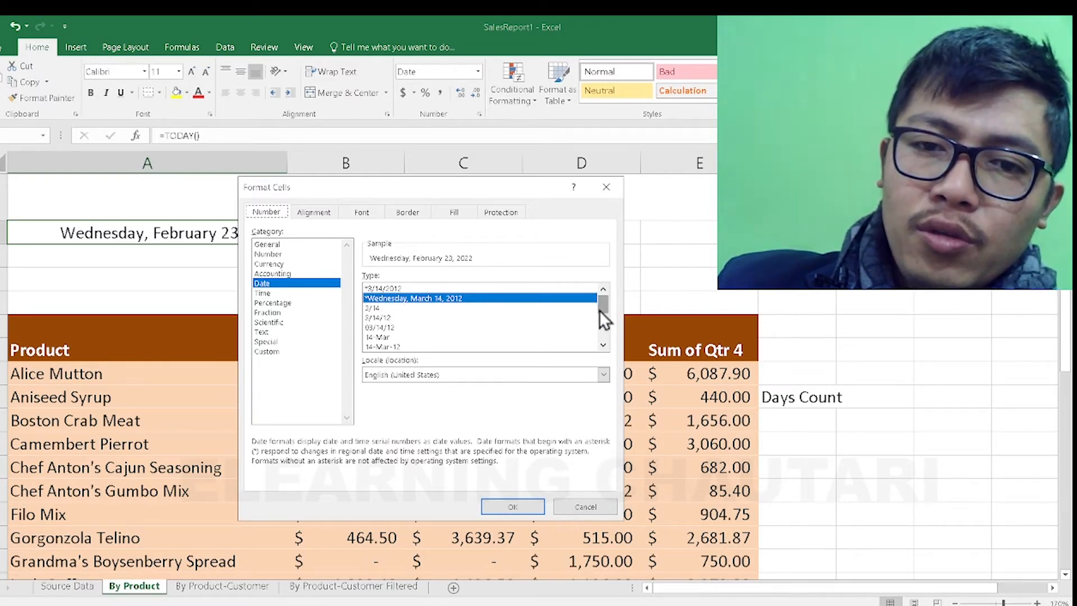
mouse_move(604, 309)
left_mouse_down()
mouse_move(601, 345)
mouse_move(601, 308)
left_mouse_up()
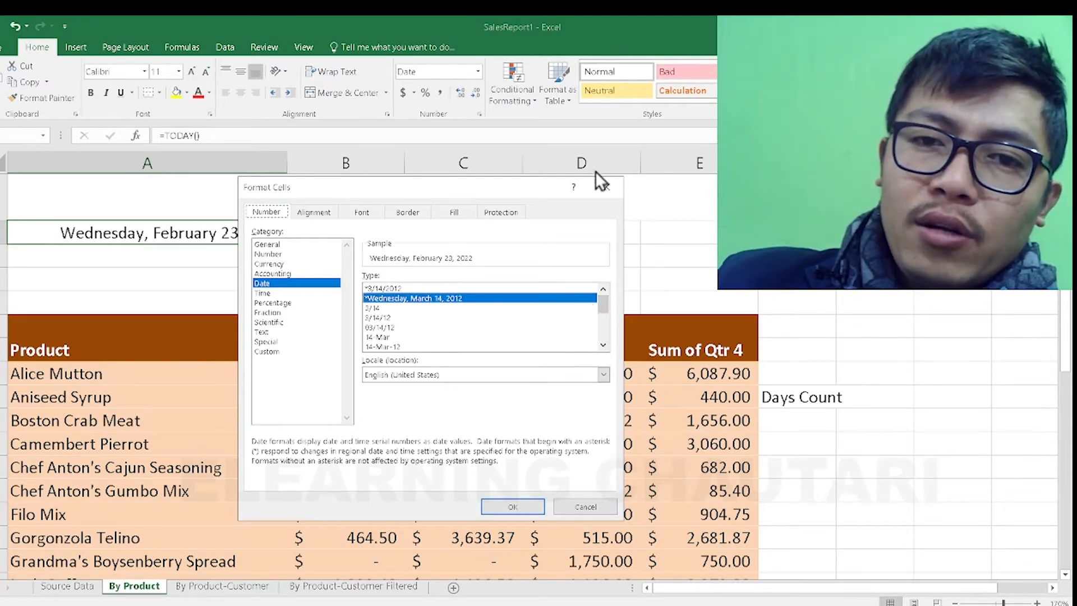
left_click(605, 187)
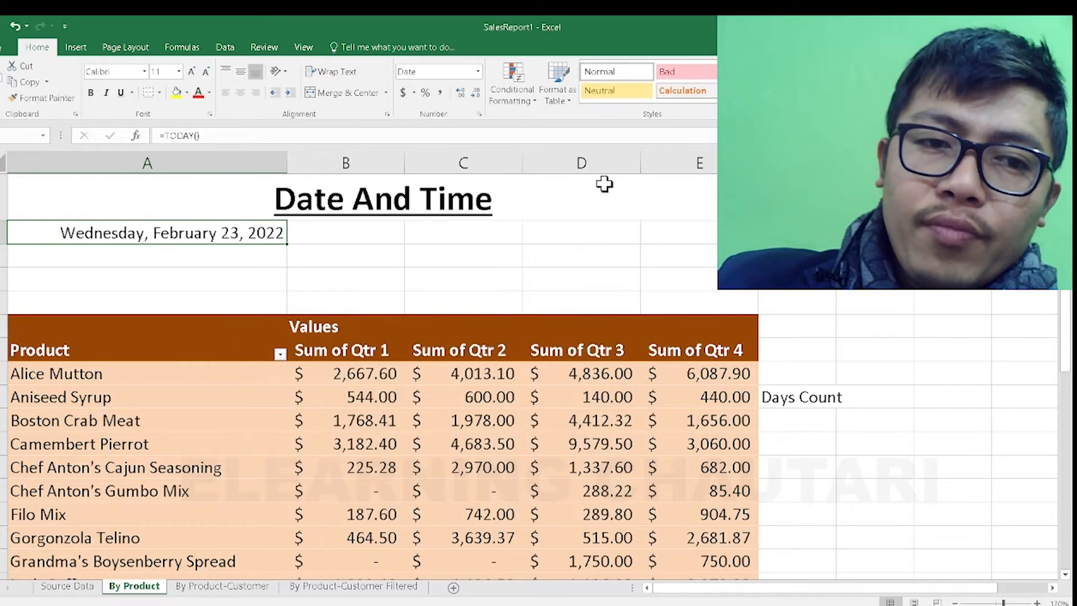
Step: Enter the formula =YEAR(A2) in cell B2 to extract the year from the date
left_click(390, 241)
left_click(266, 235)
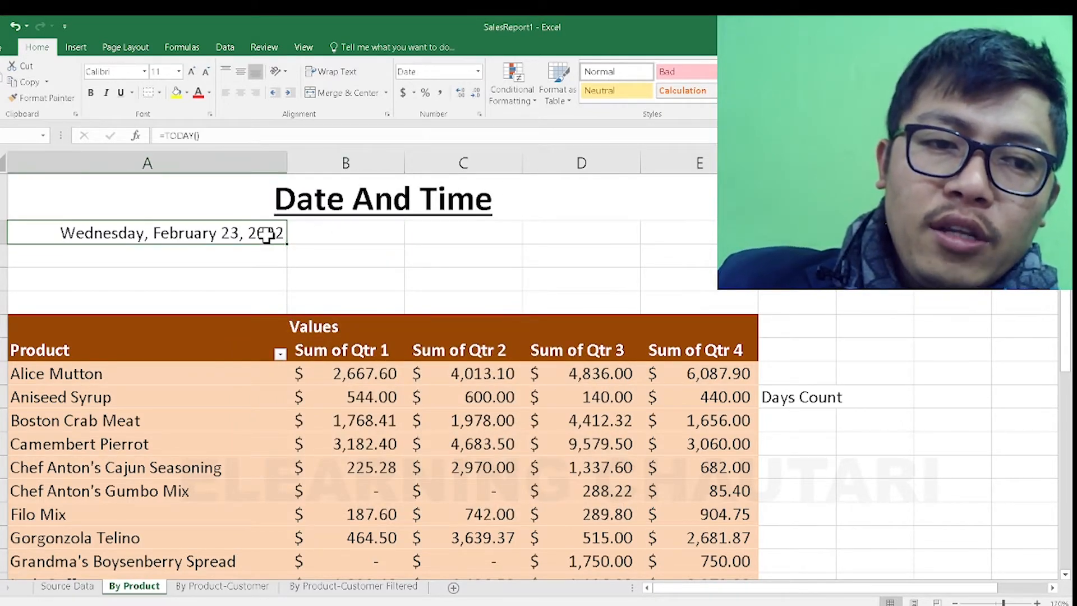
left_click(320, 240)
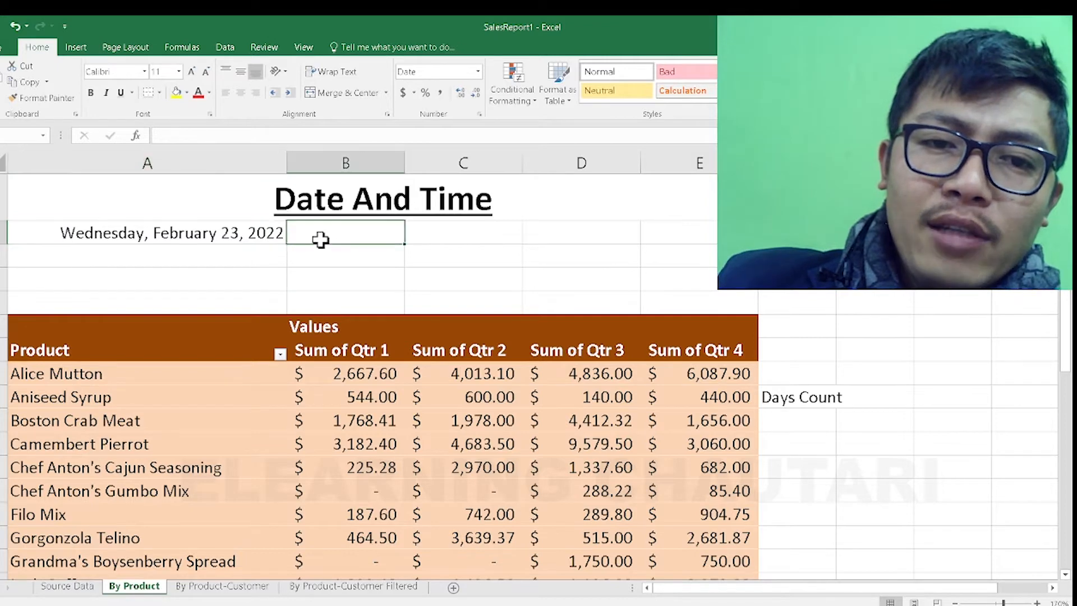
type("=")
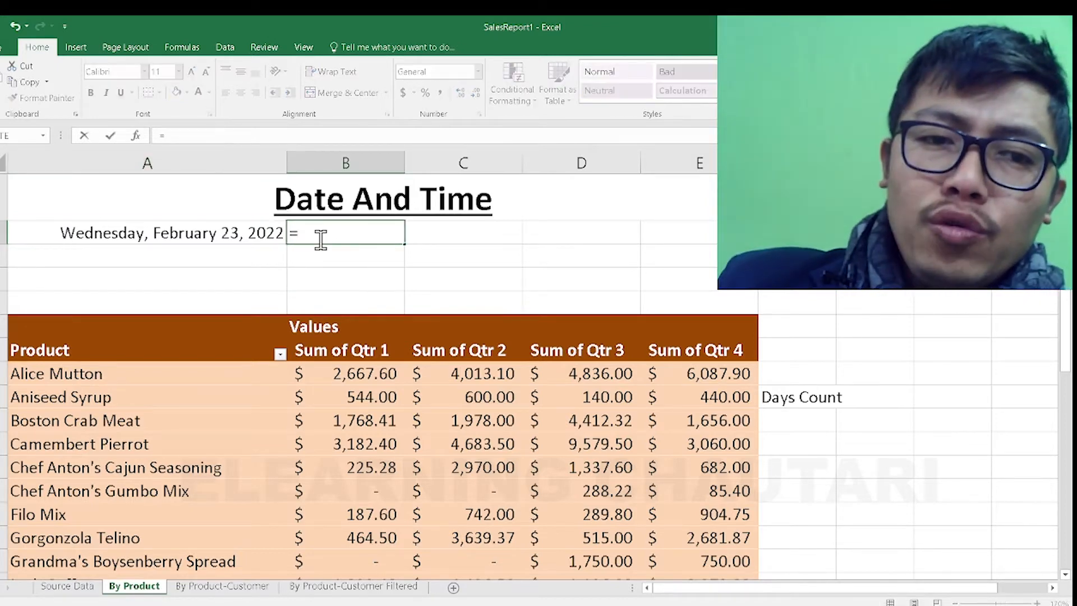
key("BackSpace")
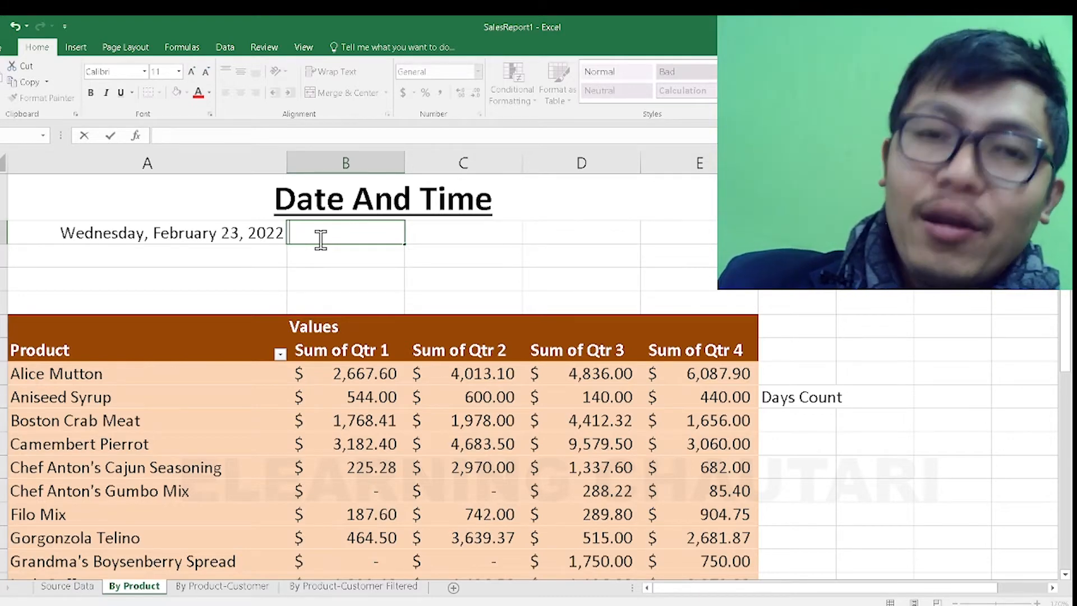
type("=")
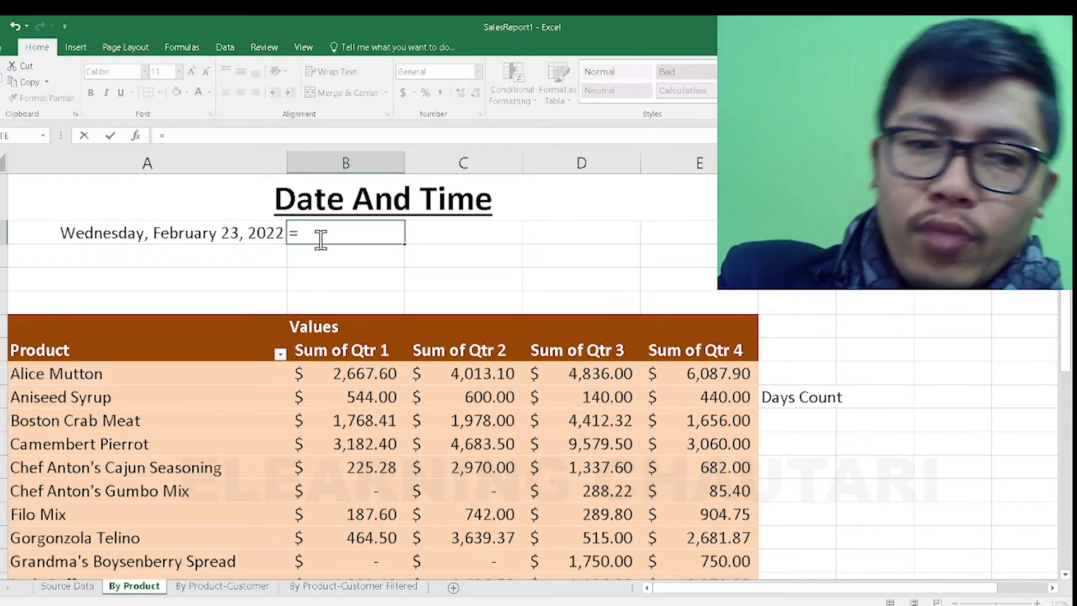
type("year")
key("Tab")
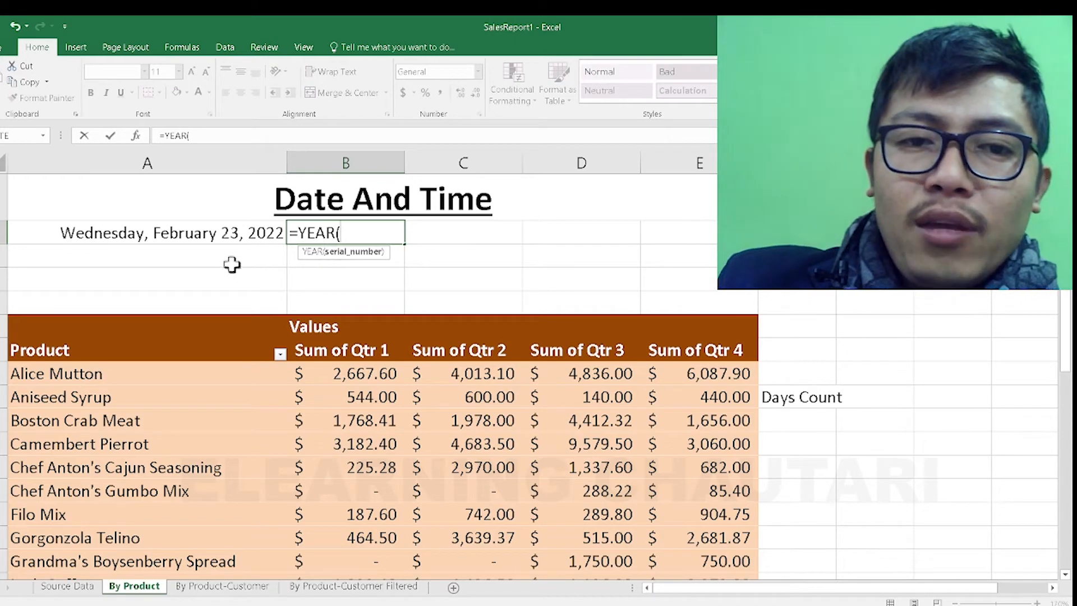
left_click(221, 235)
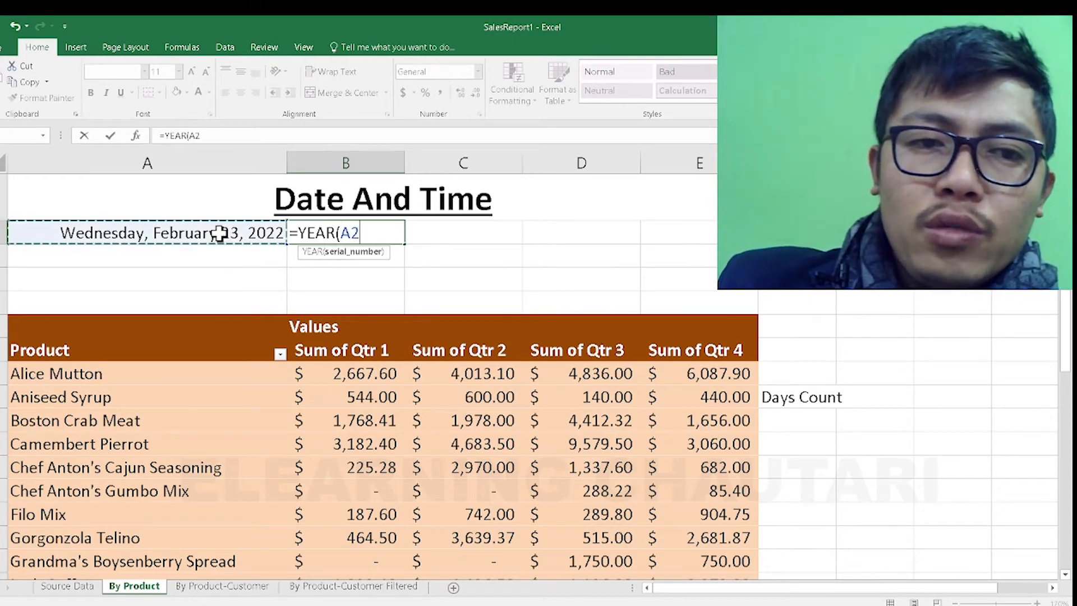
type(")")
key("Return")
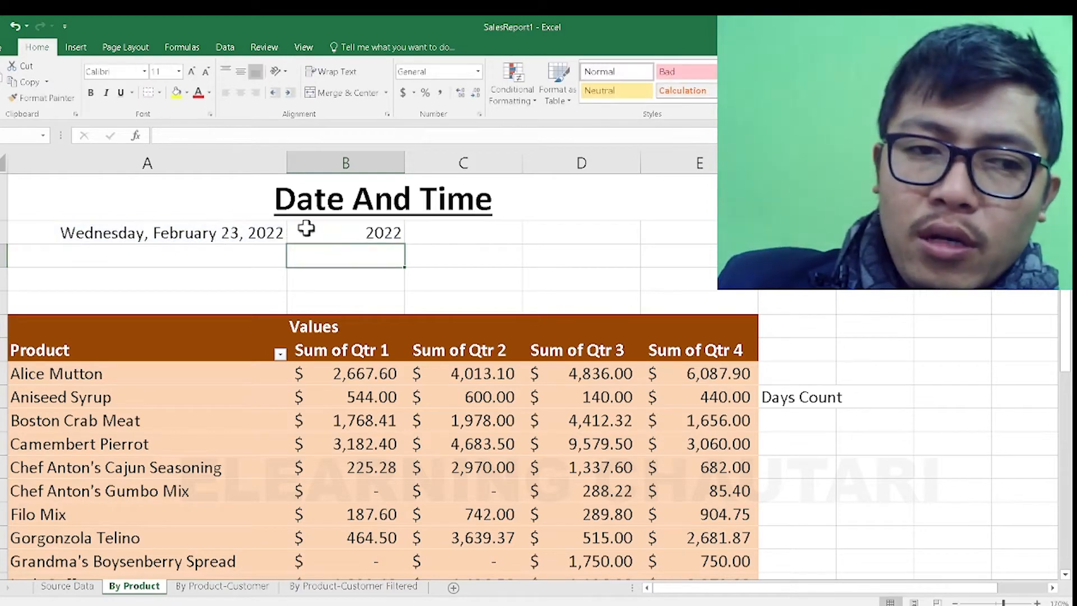
left_click(354, 224)
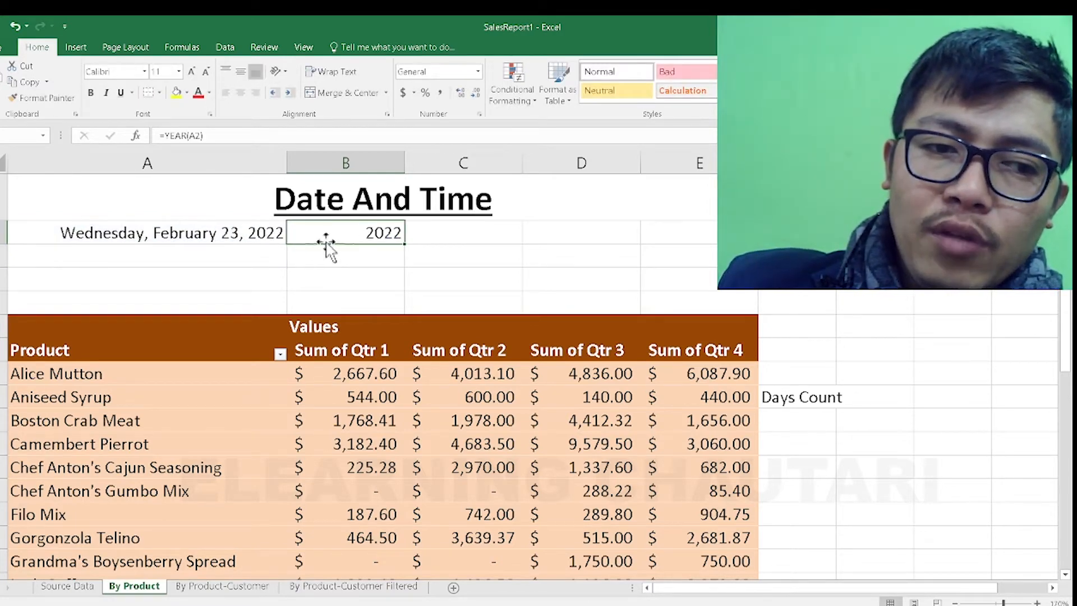
Step: Enter the formula =MONTH(A2) in cell C2 to extract the month number from the date
left_click(450, 234)
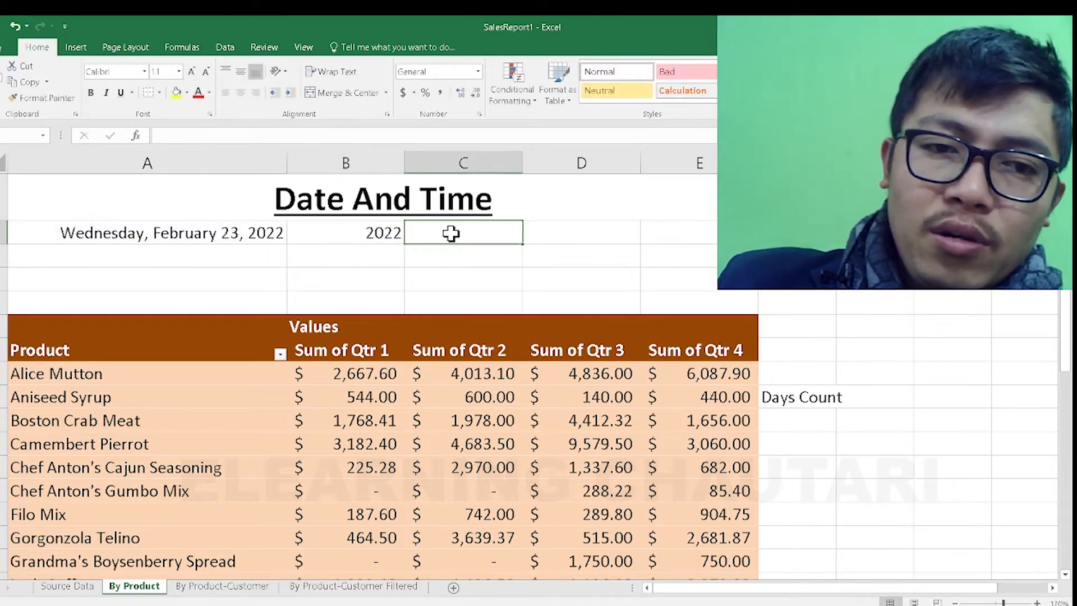
type("=")
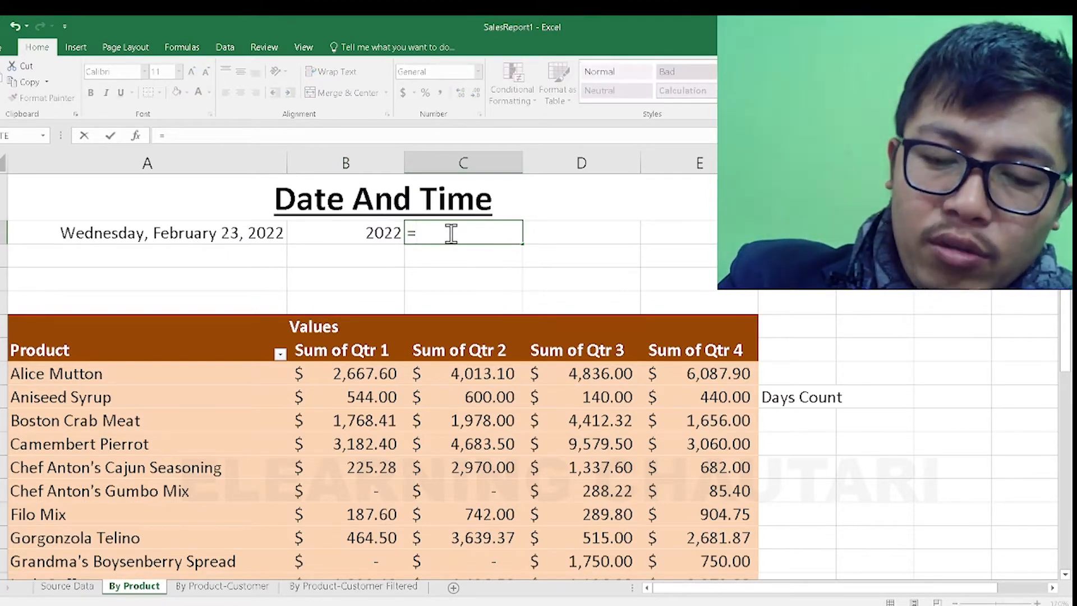
type("mont")
key("Tab")
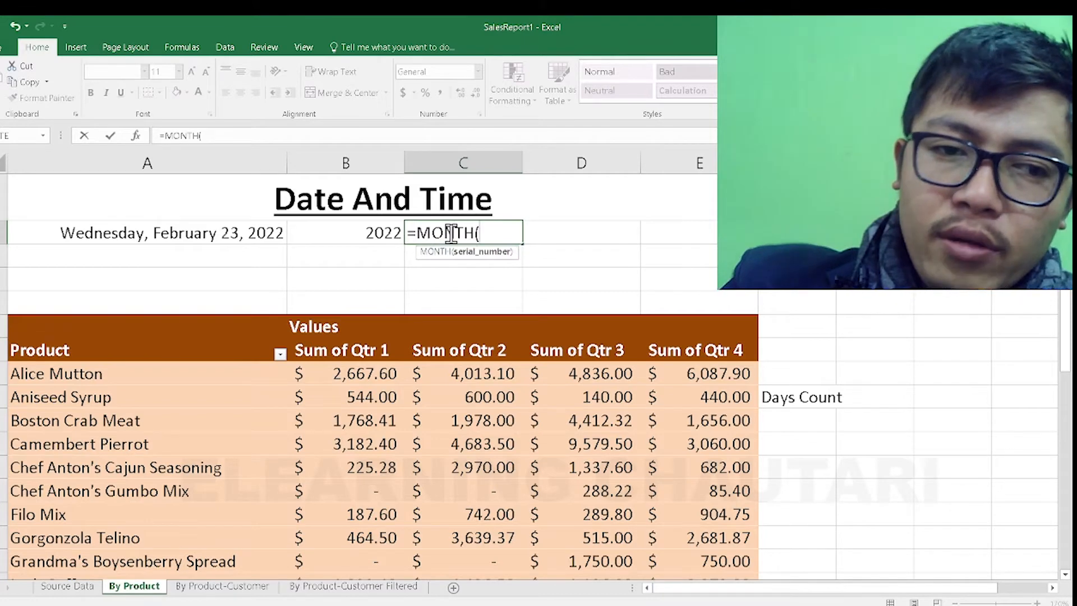
left_click(262, 232)
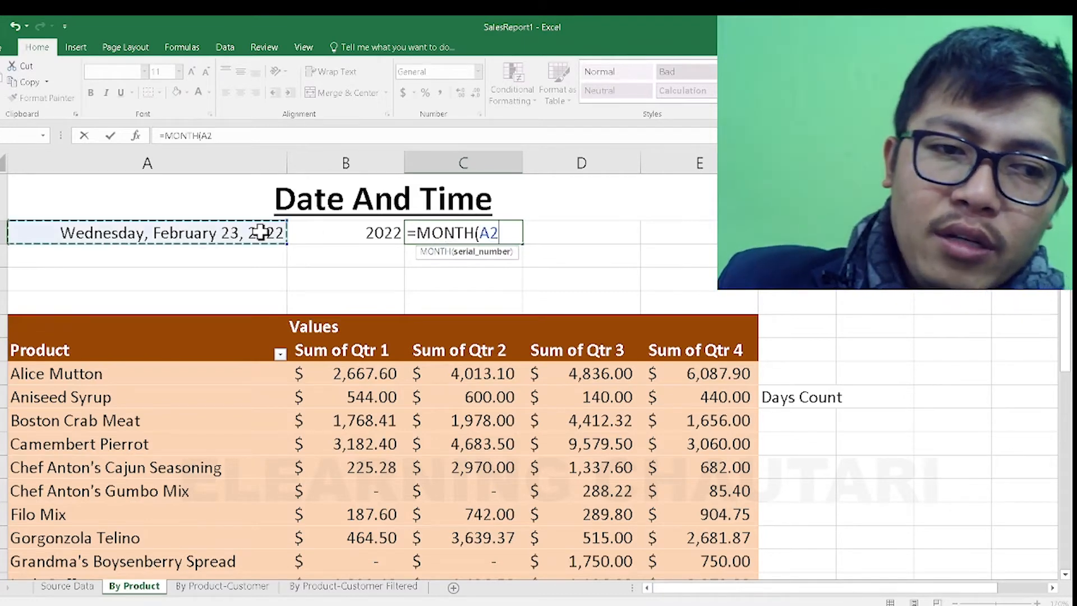
type(")")
key("Return")
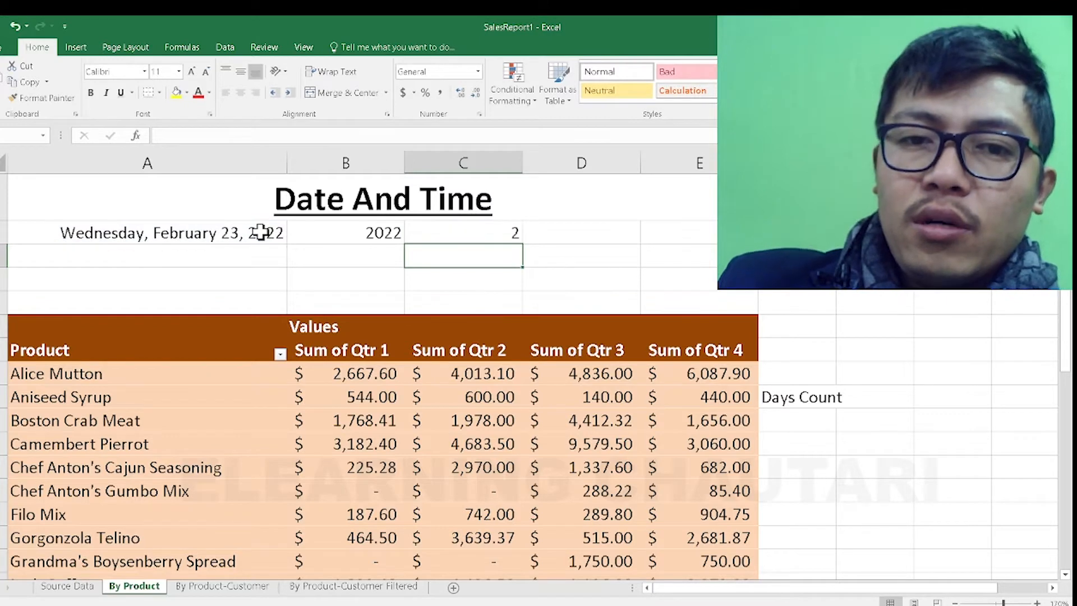
left_click(458, 229)
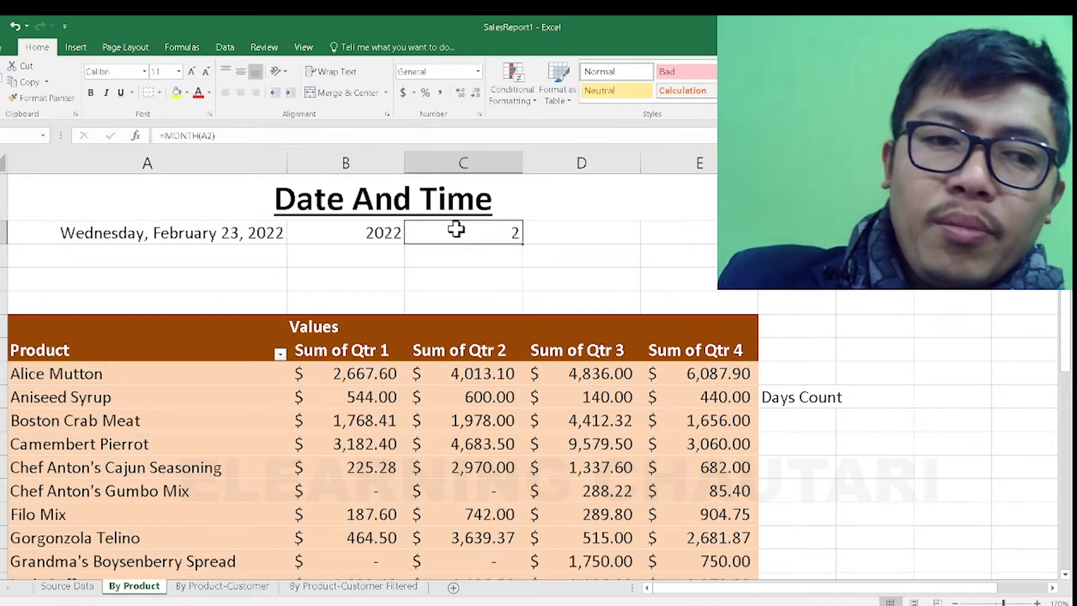
Step: Enter the formula =DAY(A2) in cell D2 to extract the day of the month from the date
left_click(571, 234)
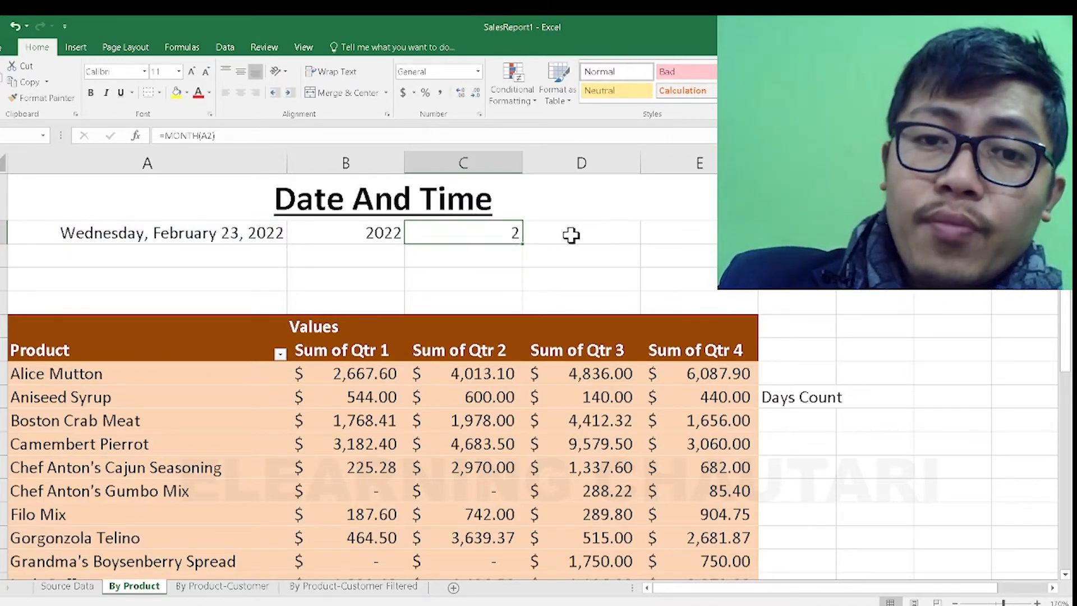
type("=day")
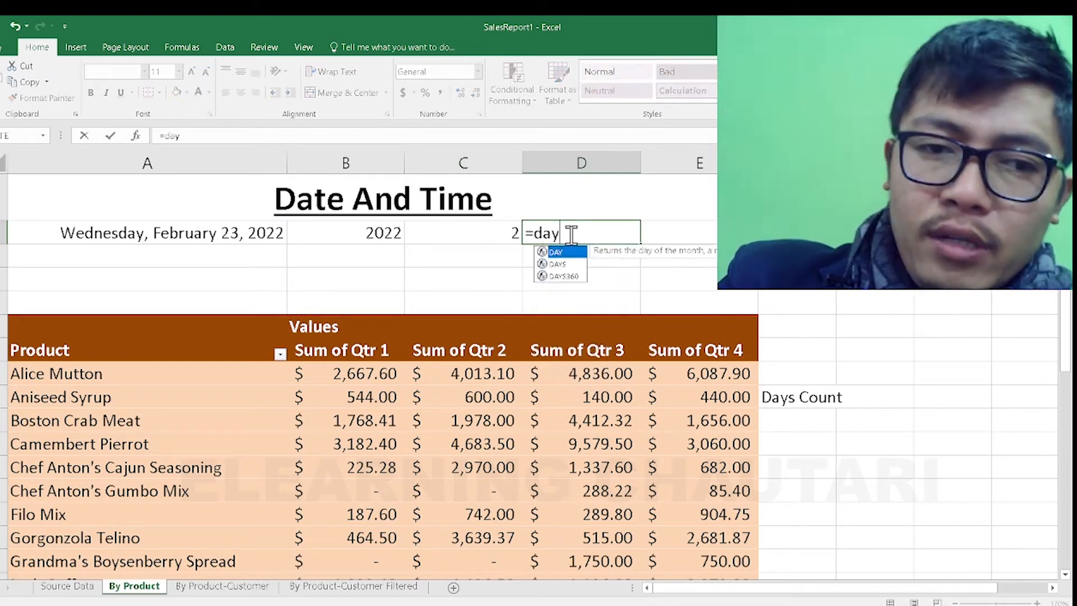
key("Tab")
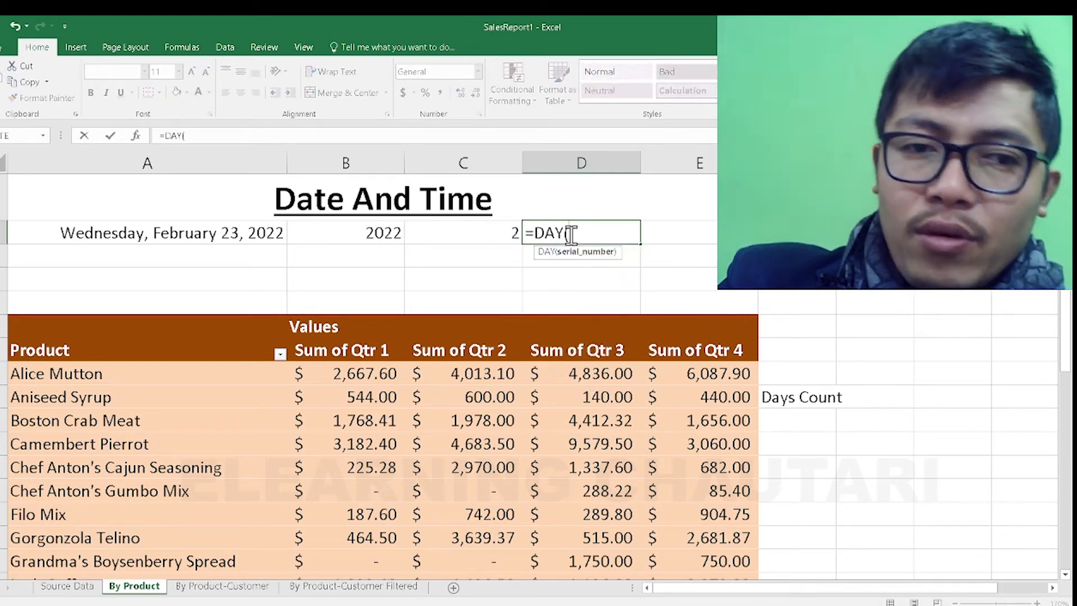
left_click(236, 232)
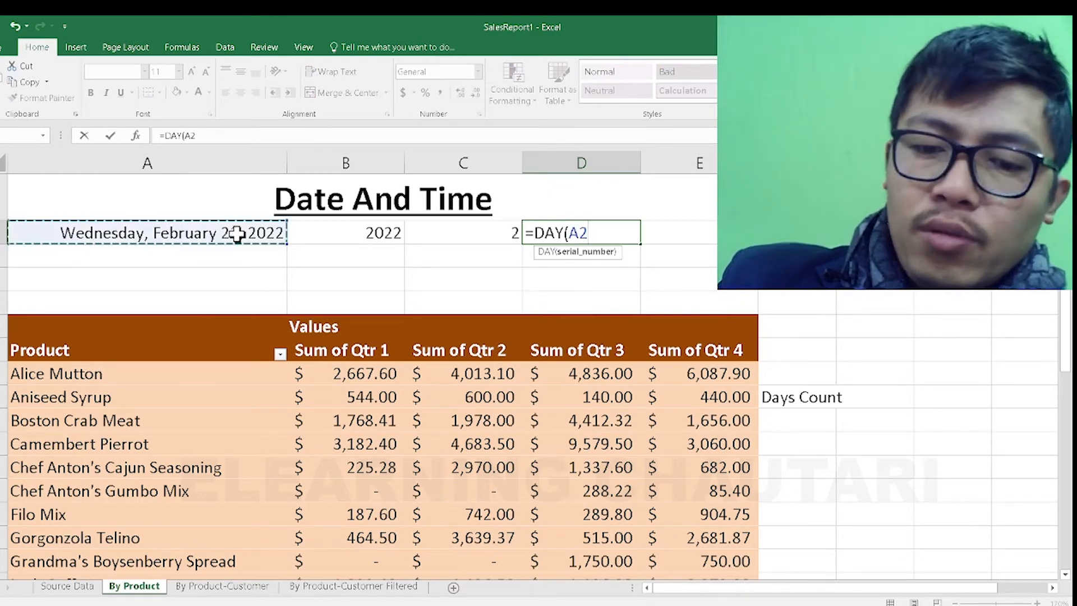
type(")")
key("Return")
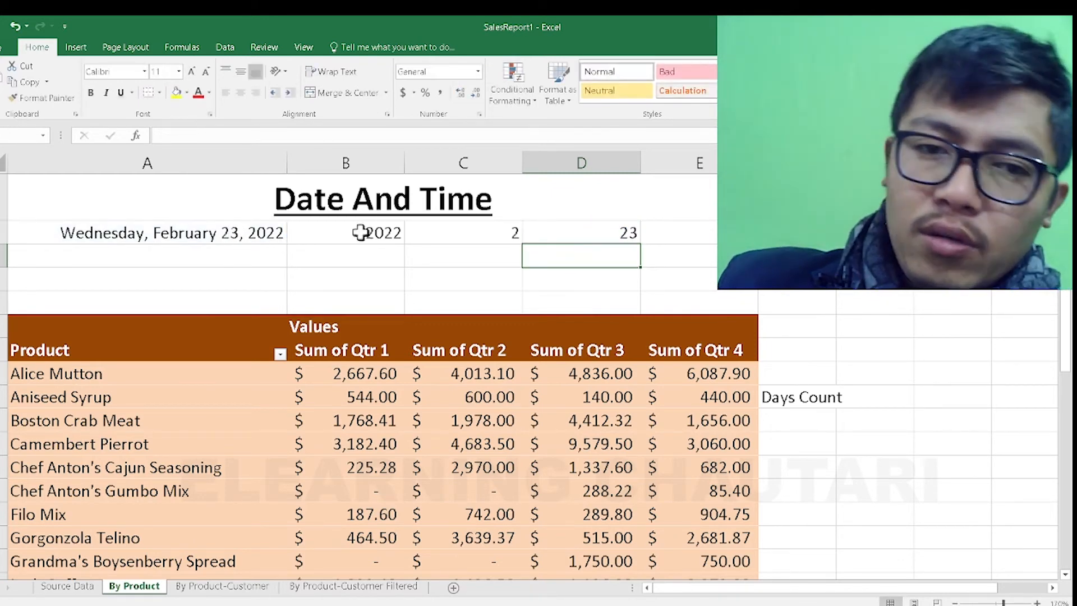
left_click(582, 231)
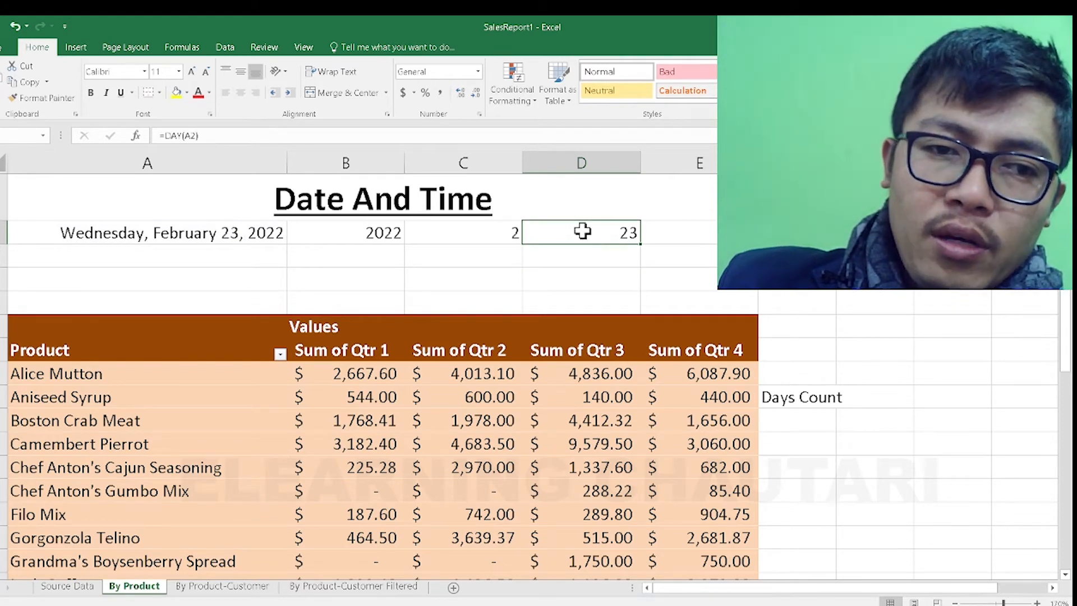
left_click(615, 266)
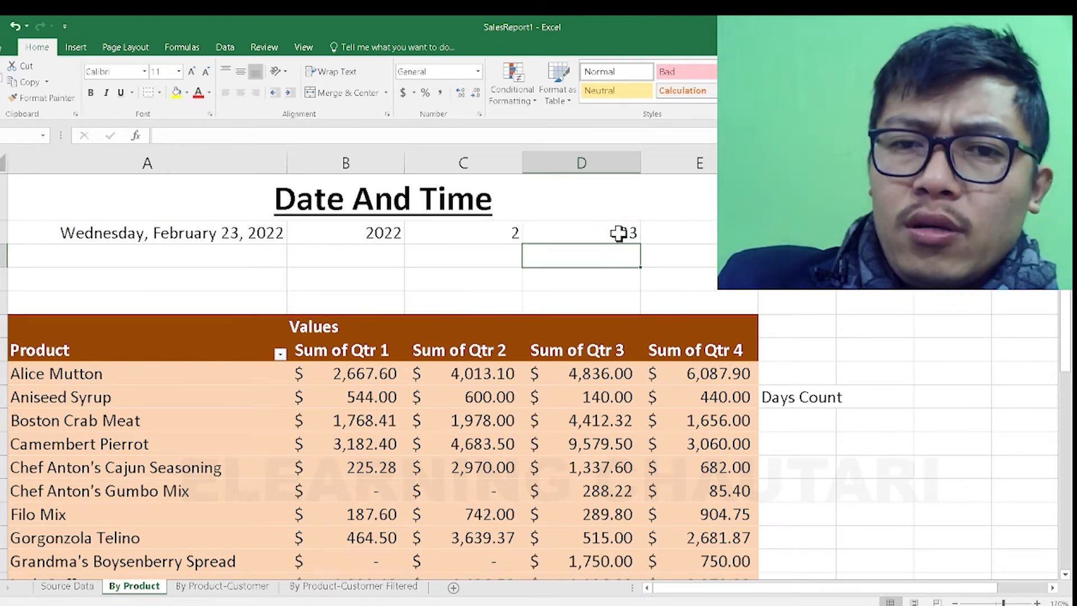
left_click(618, 234)
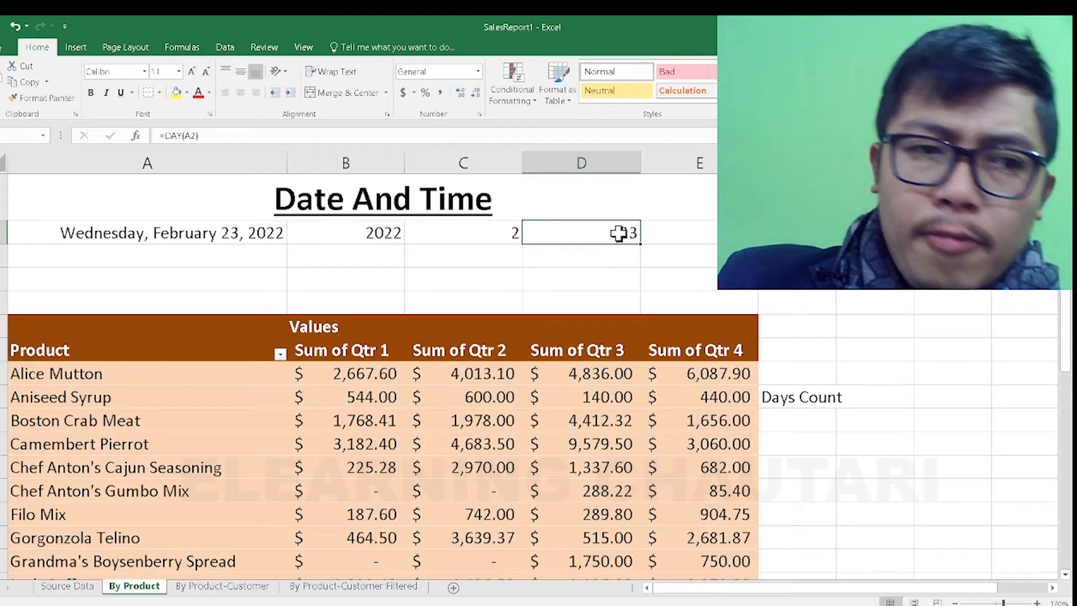
left_click(666, 235)
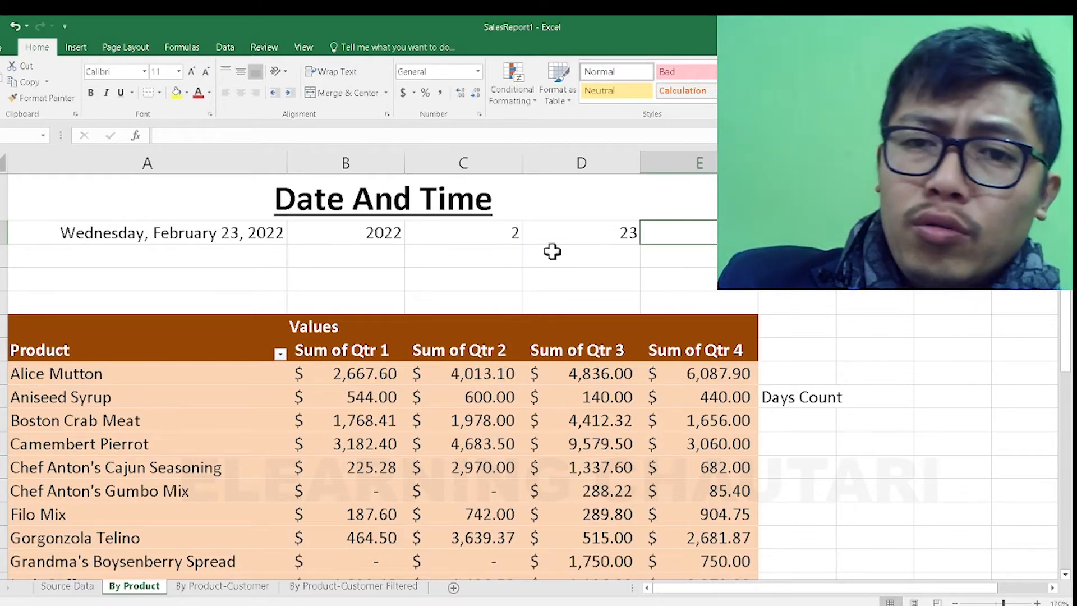
type("=")
type("y")
key("Escape")
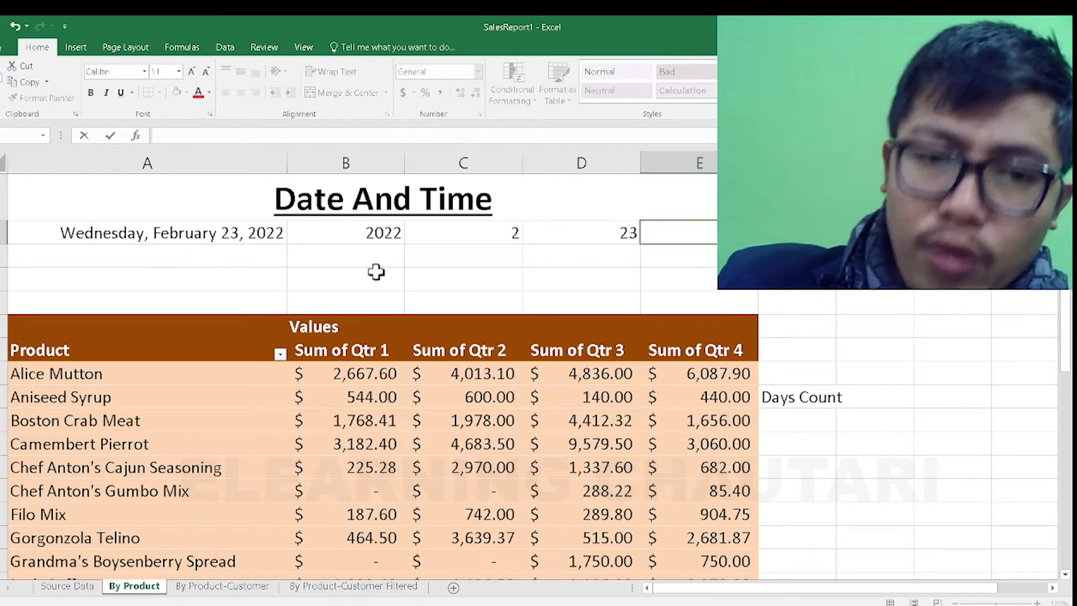
Step: Enter the formula =WEEKDAY(A2) in cell C3 to return the day of the week as a number
left_click(431, 262)
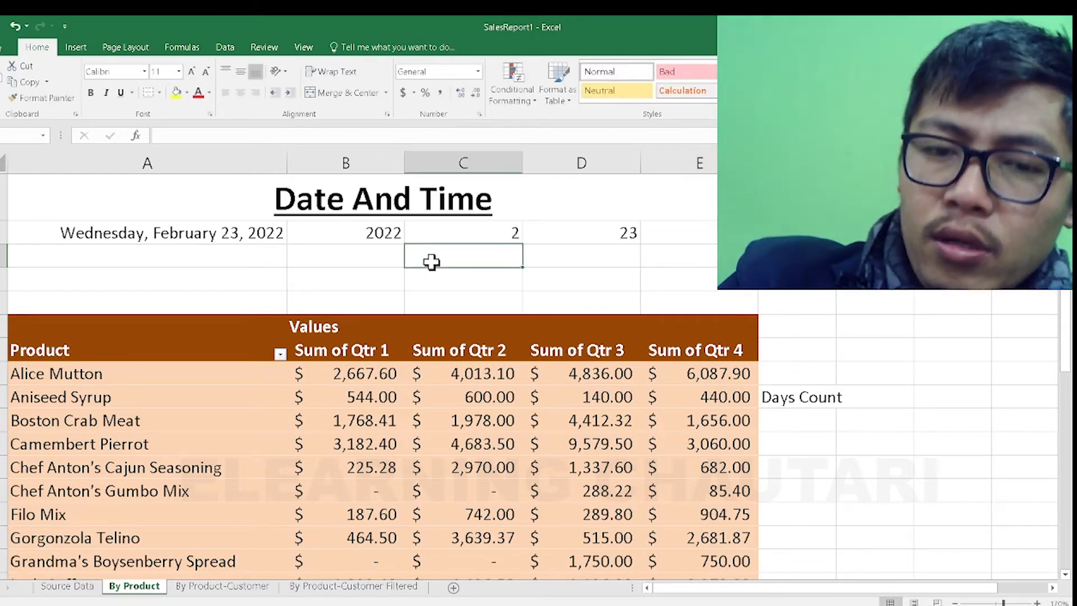
type("=wee")
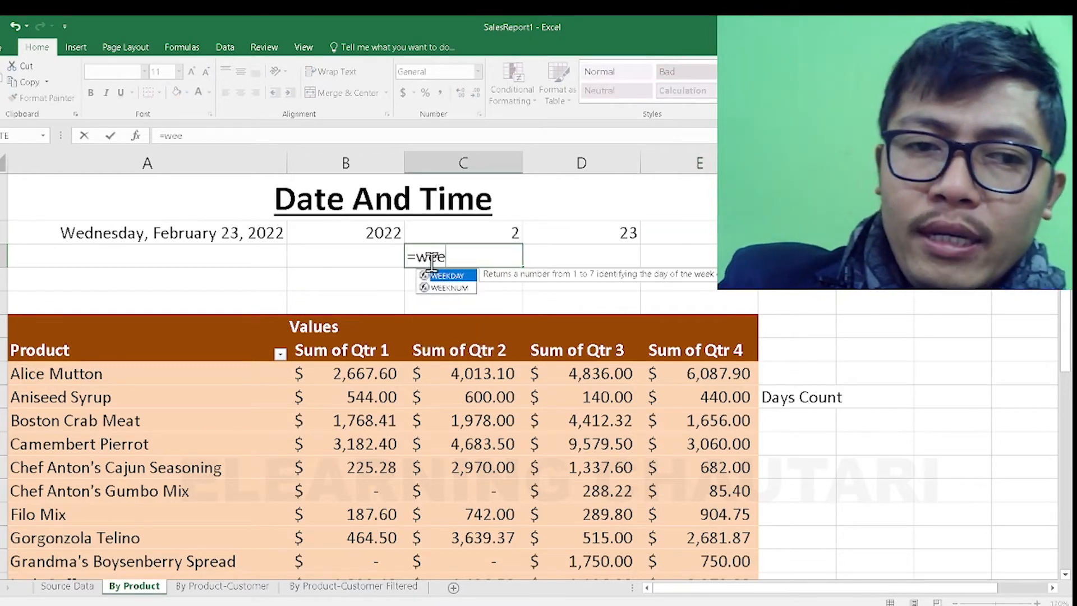
key("Tab")
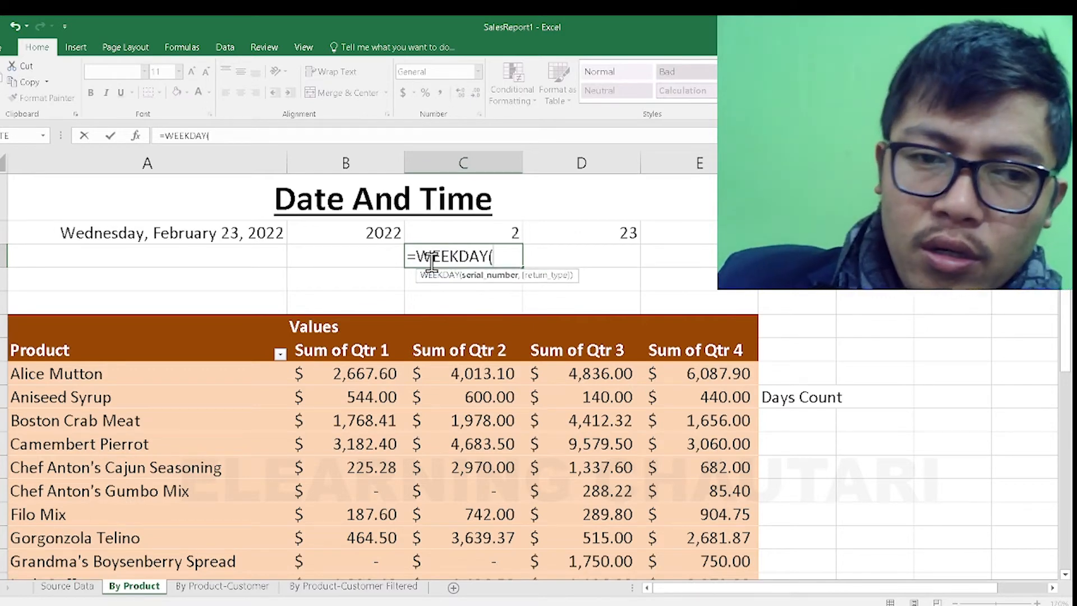
left_click(199, 235)
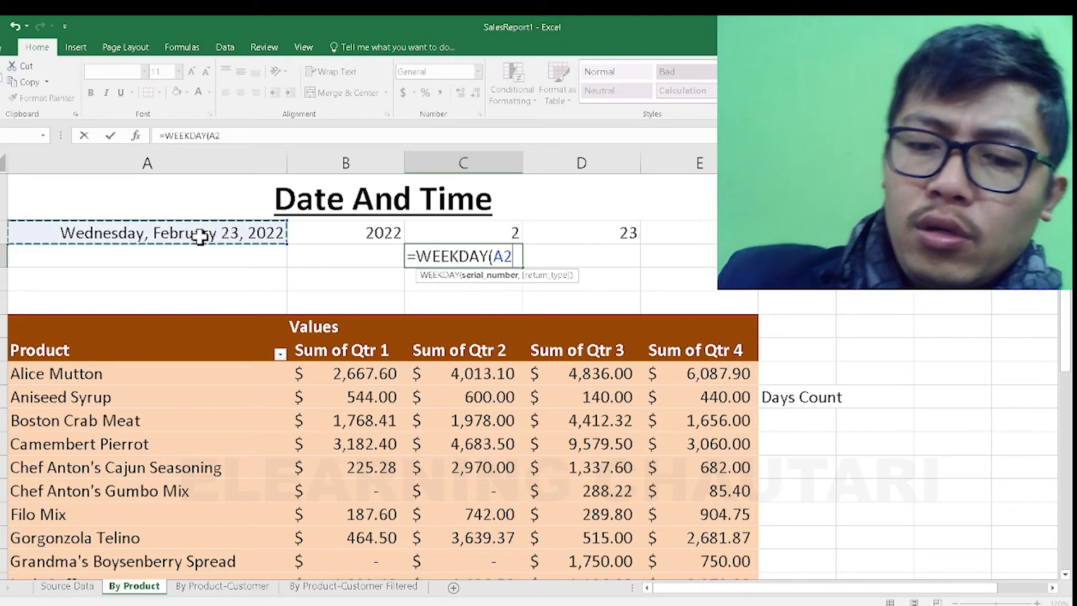
type(")")
key("Return")
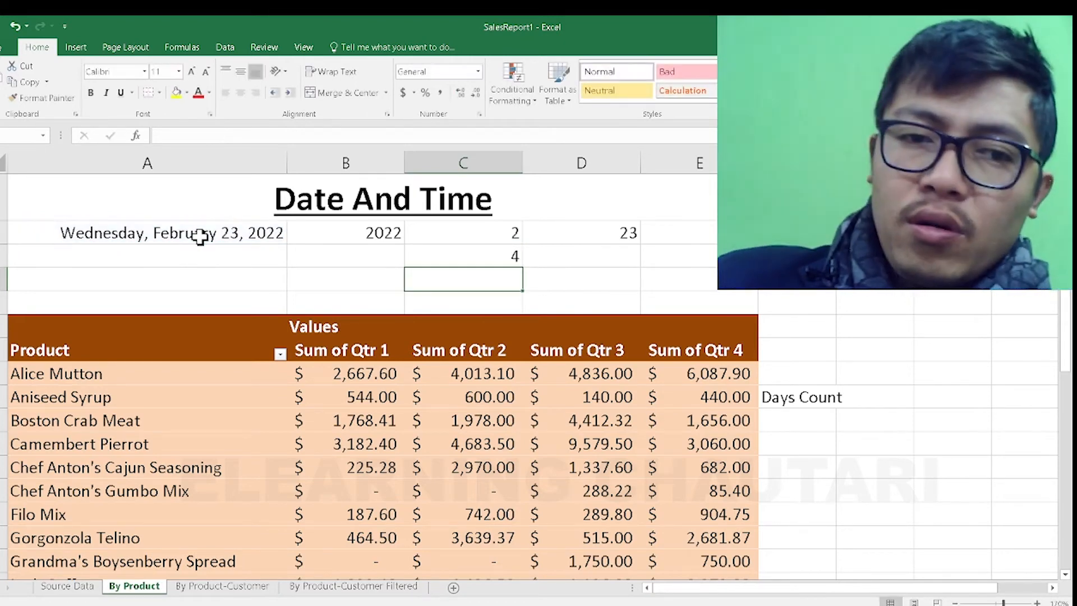
Step: Replace the formula in cell C3 with =WEEKNUM(A2) to return the week number of the year
left_click(450, 253)
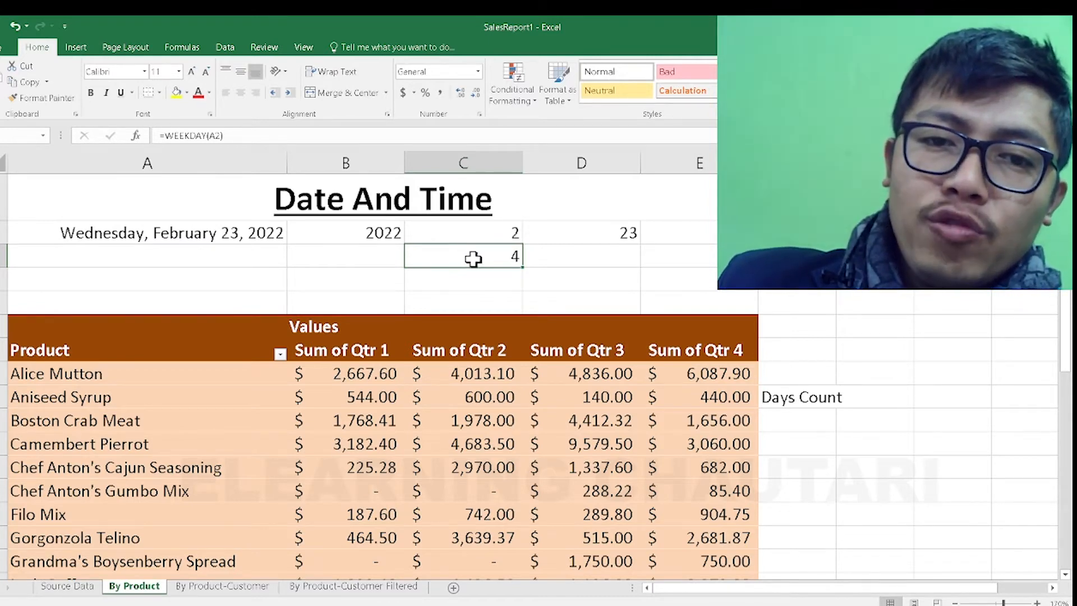
type("=weeknu")
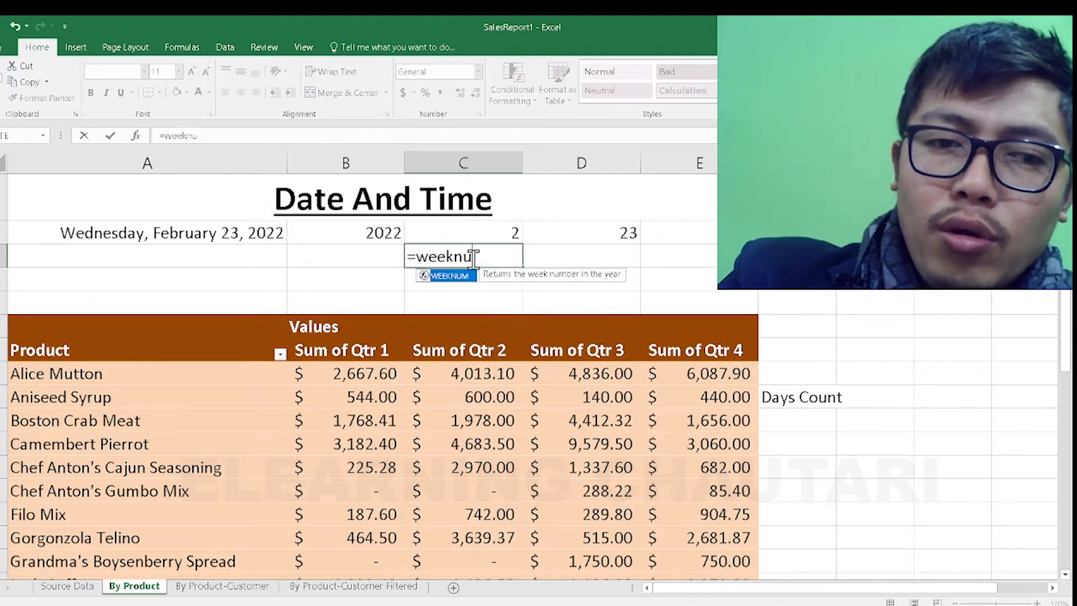
key("Tab")
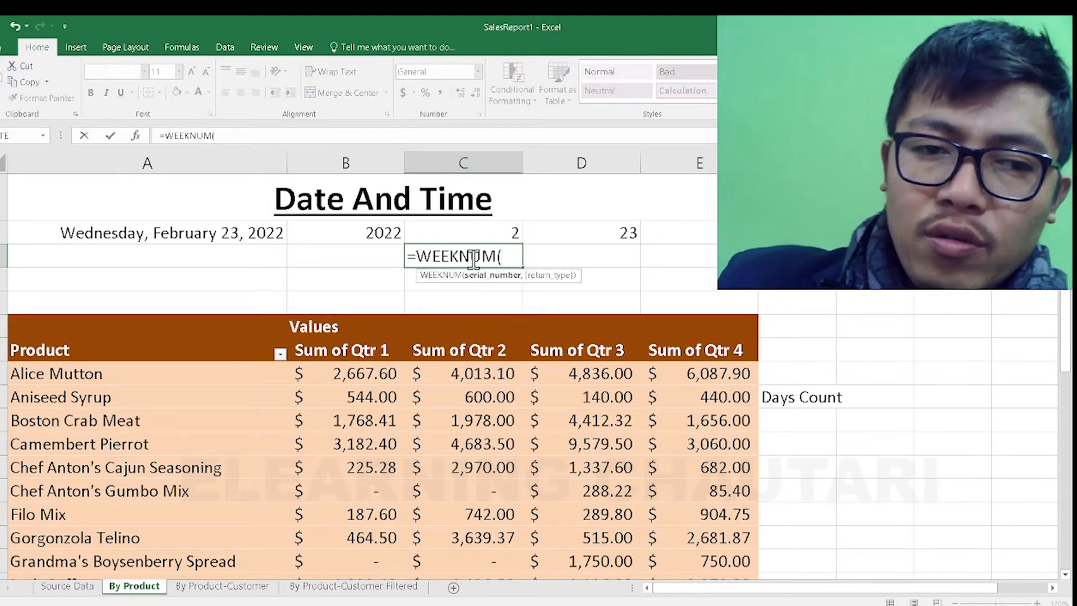
left_click(219, 235)
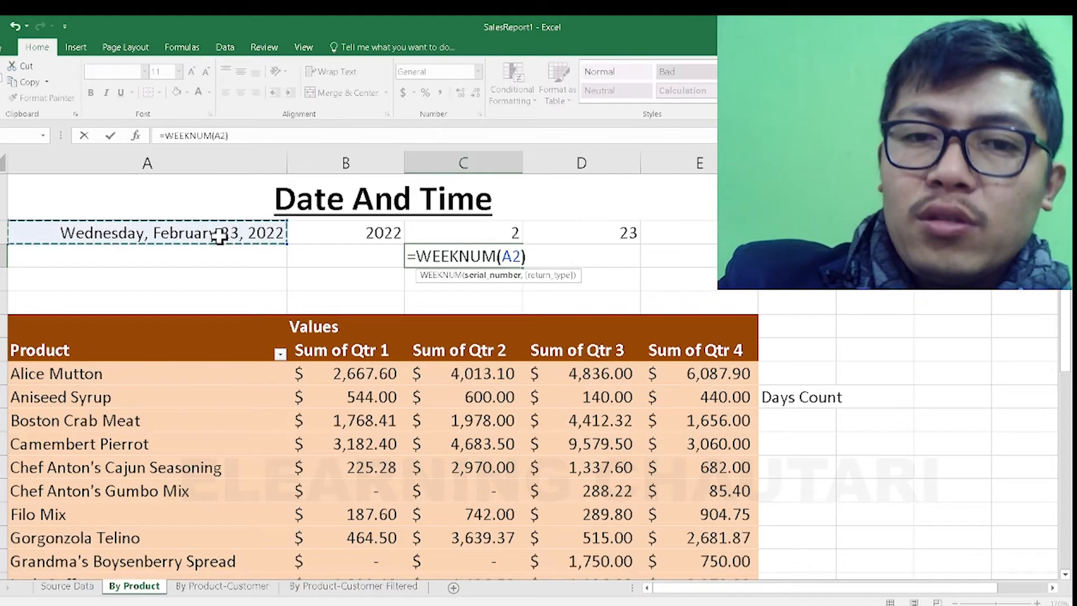
type(")")
key("Return")
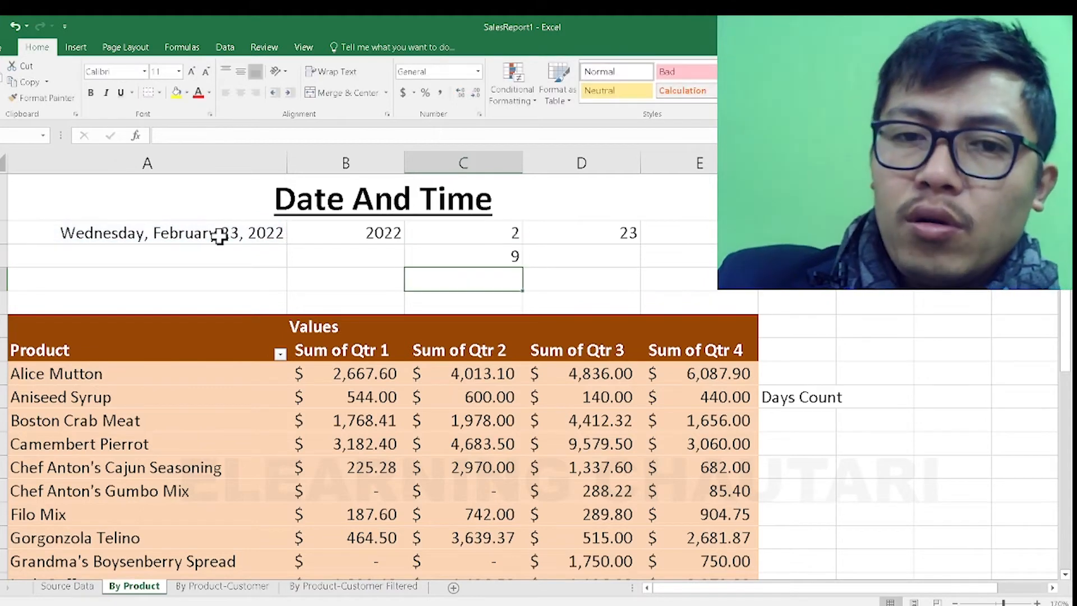
Step: Change the formula in cell C3 back to =WEEKDAY(A2)
left_click(479, 261)
type("=")
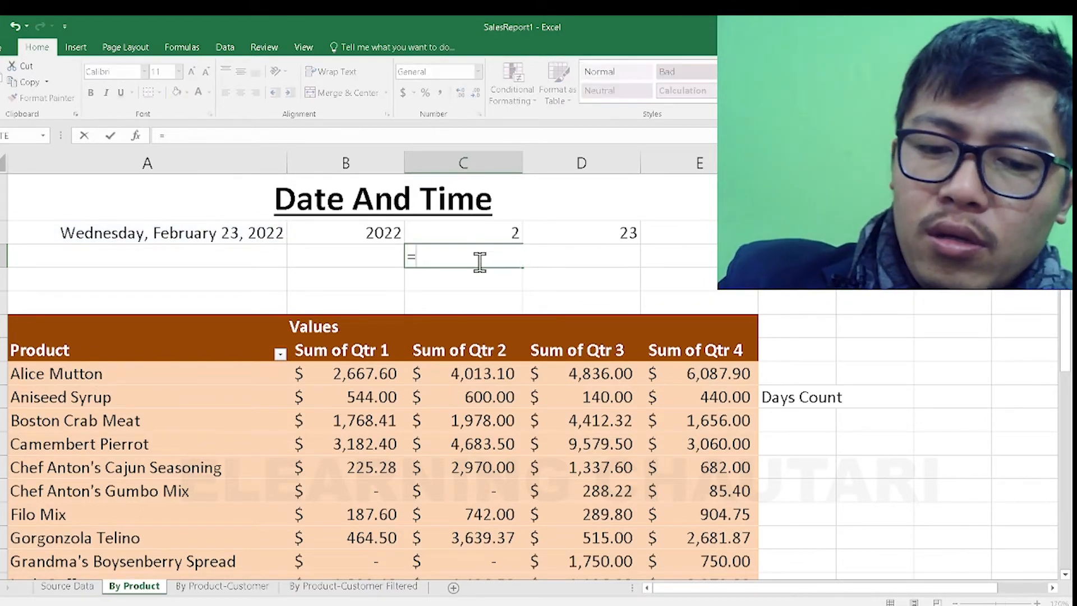
type("weekda")
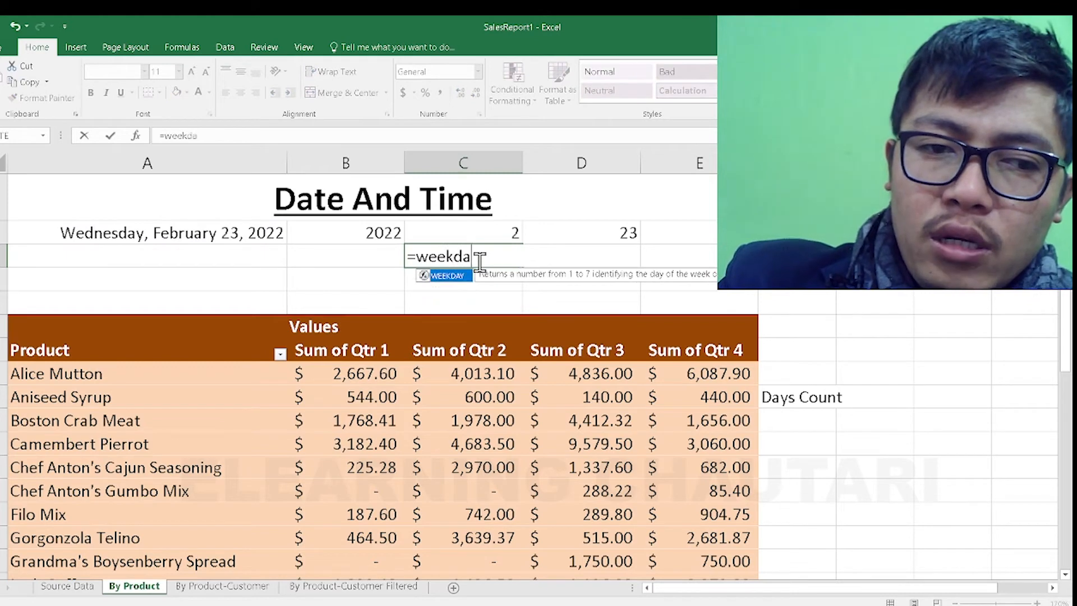
key("Tab")
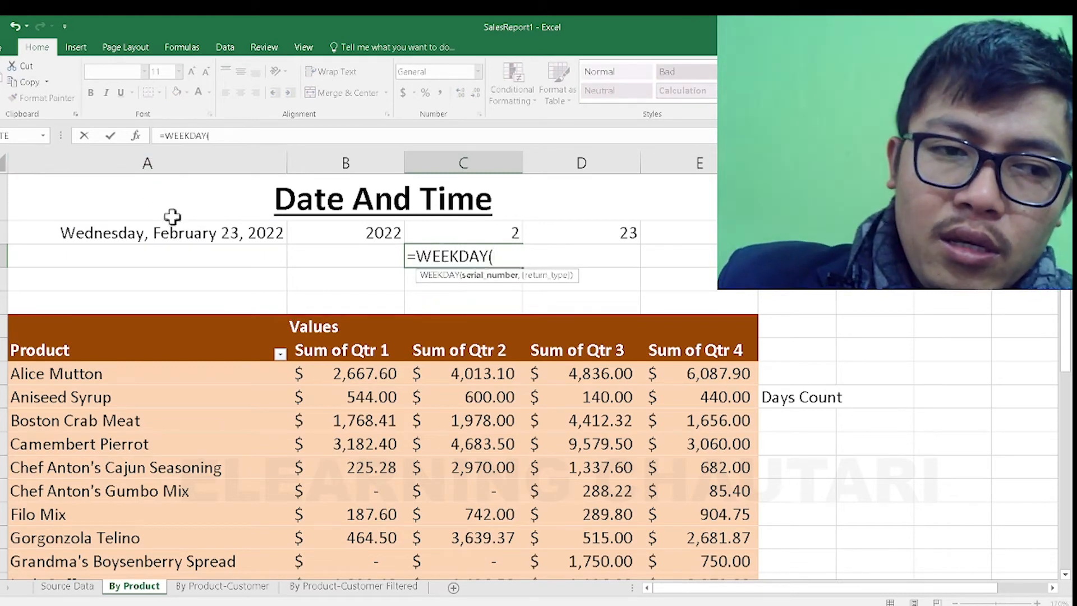
left_click(193, 235)
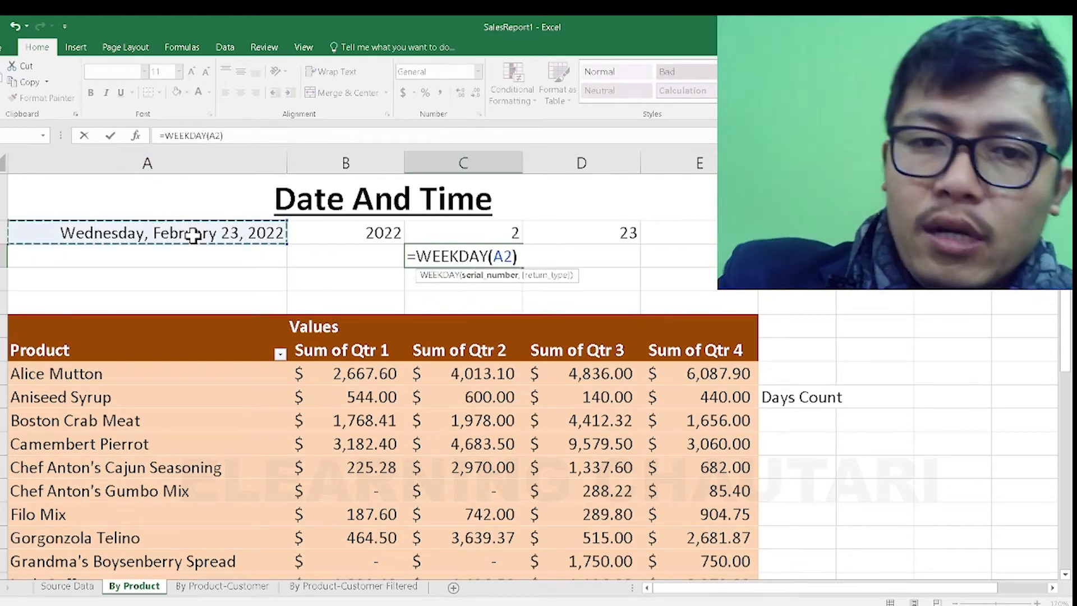
type(")")
key("Return")
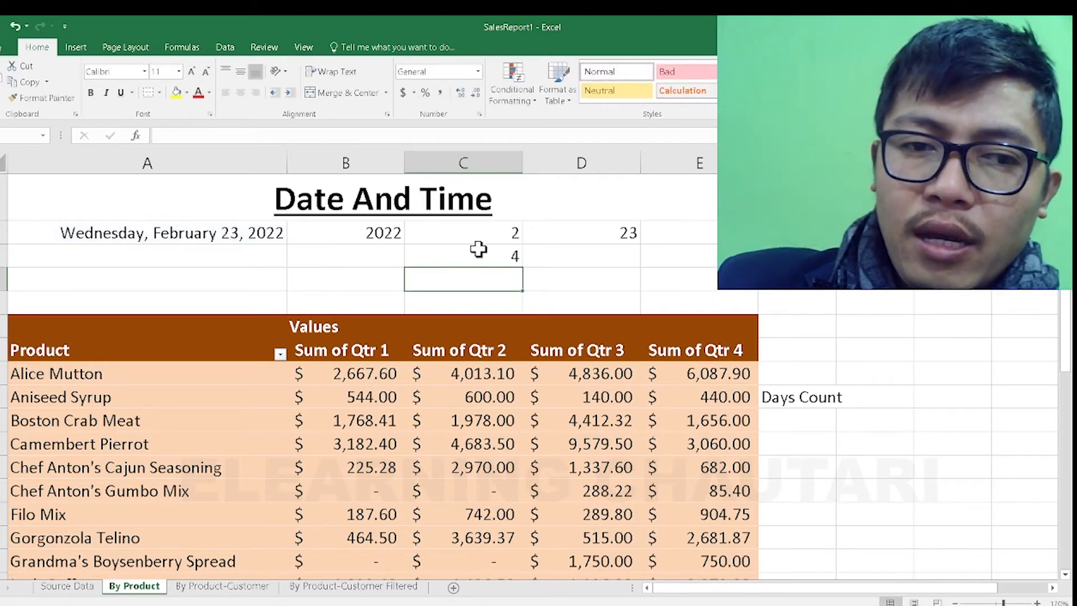
Step: Enter the formula =WEEKNUM(A2) in cell D3 to return the week number of the year
left_click(550, 258)
type("=")
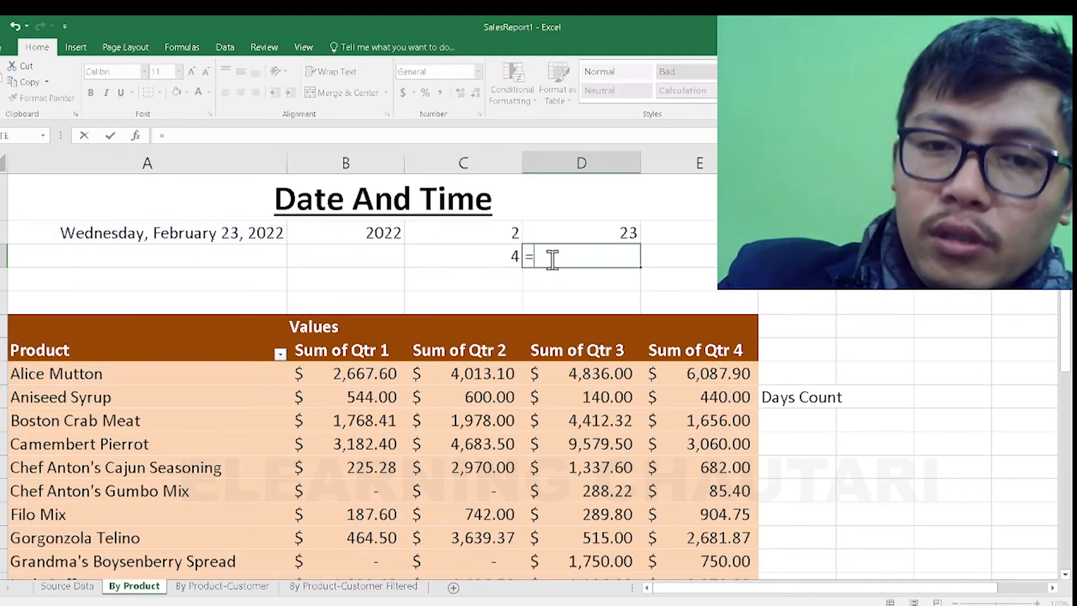
type("weekday")
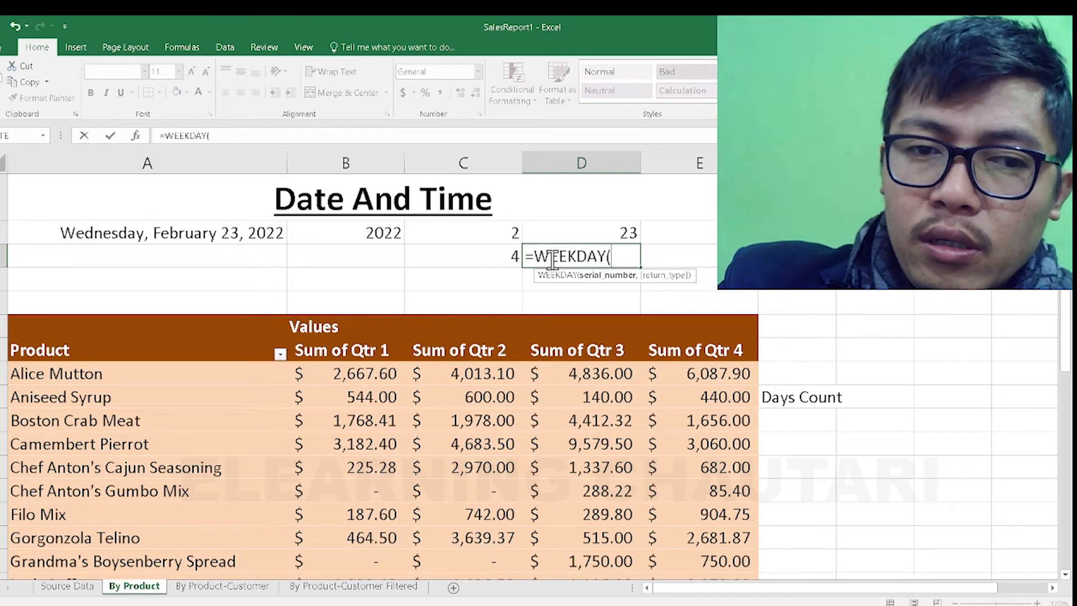
key("BackSpace")
key("BackSpace")
key("BackSpace")
key("BackSpace")
type("num")
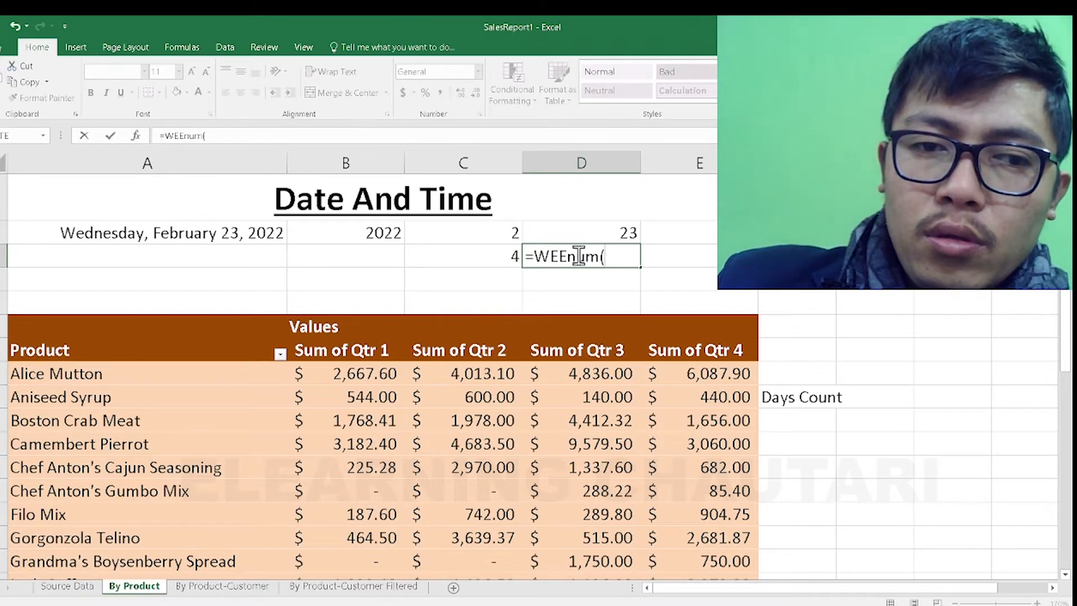
left_click(564, 257)
type("k")
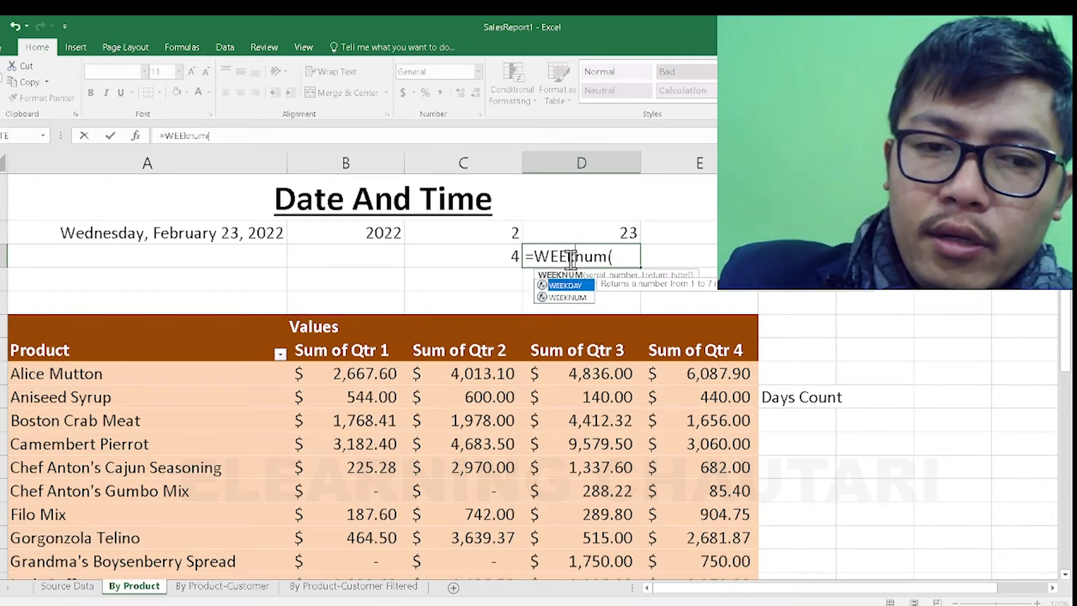
left_click(636, 255)
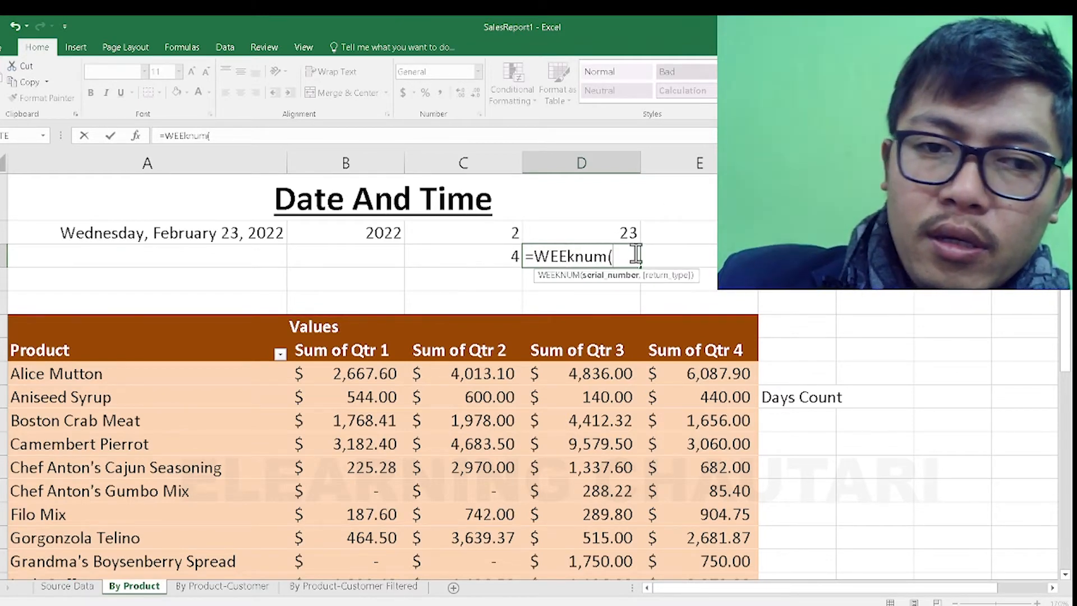
left_click(147, 233)
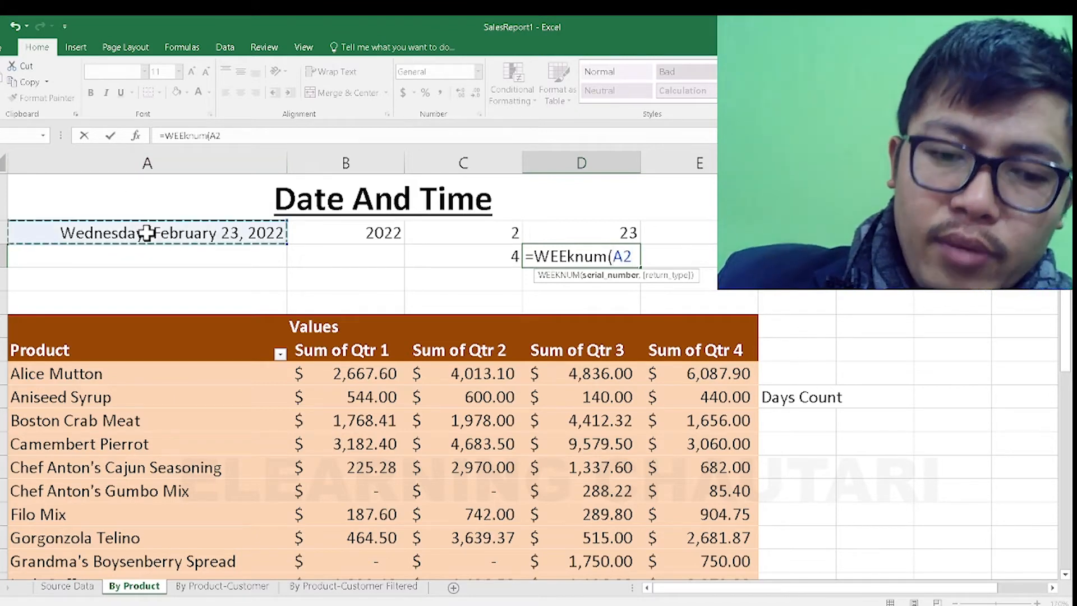
key("Return")
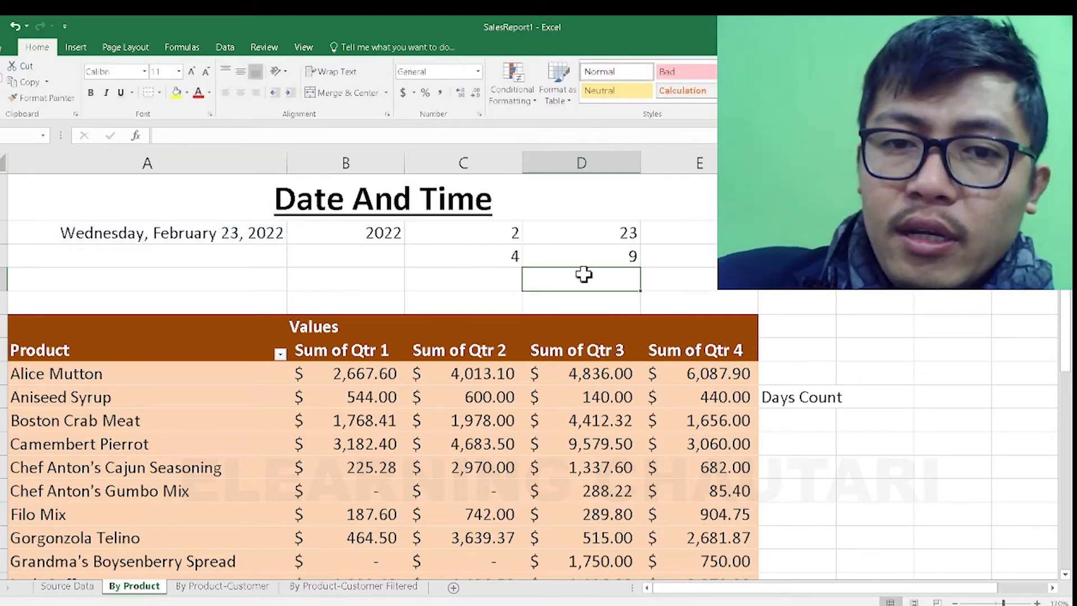
Step: Compare the WEEKDAY and WEEKNUM cells C3 and D3 with the date formula in cell A2
left_click(610, 257)
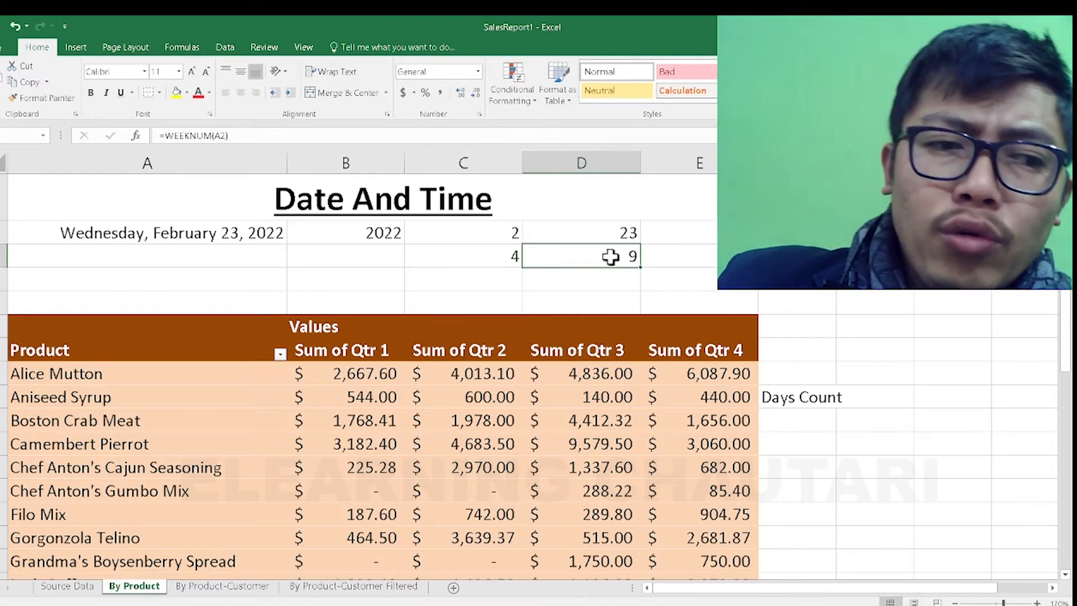
left_click(486, 254)
left_click(561, 253)
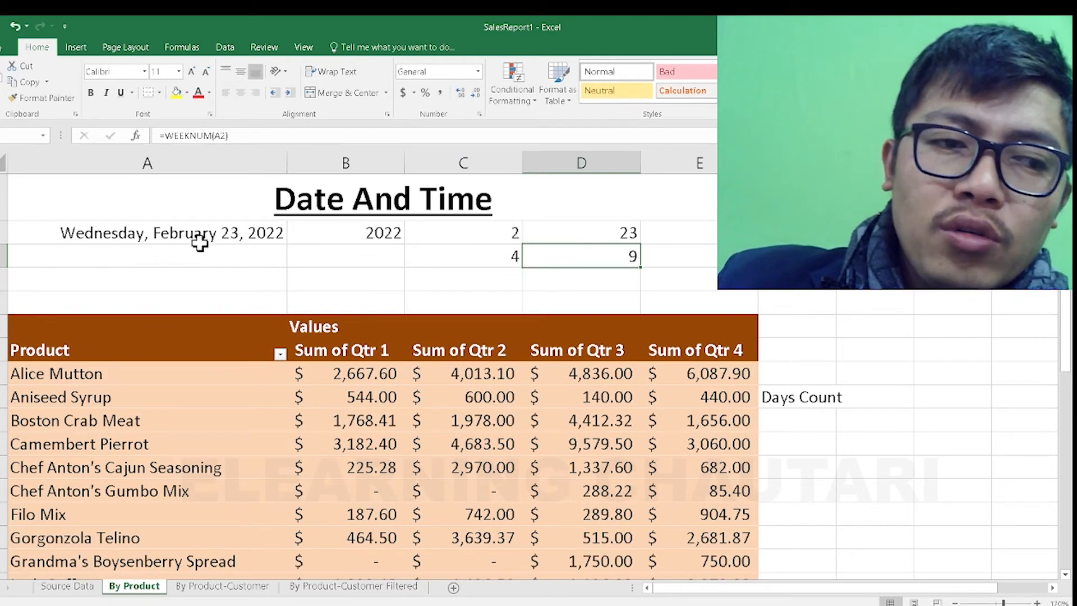
left_click(124, 239)
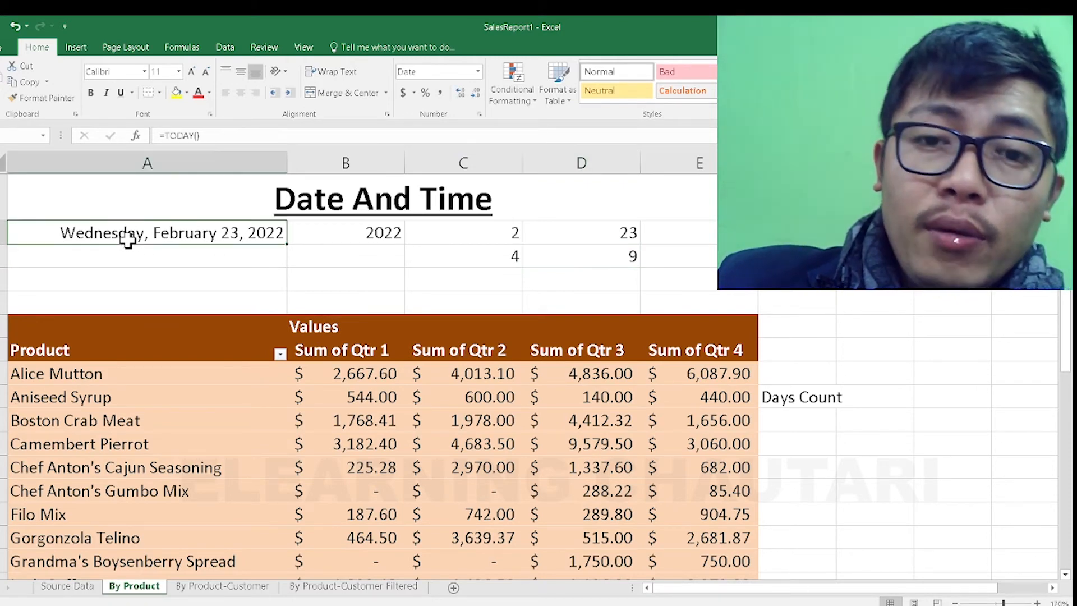
left_click(613, 273)
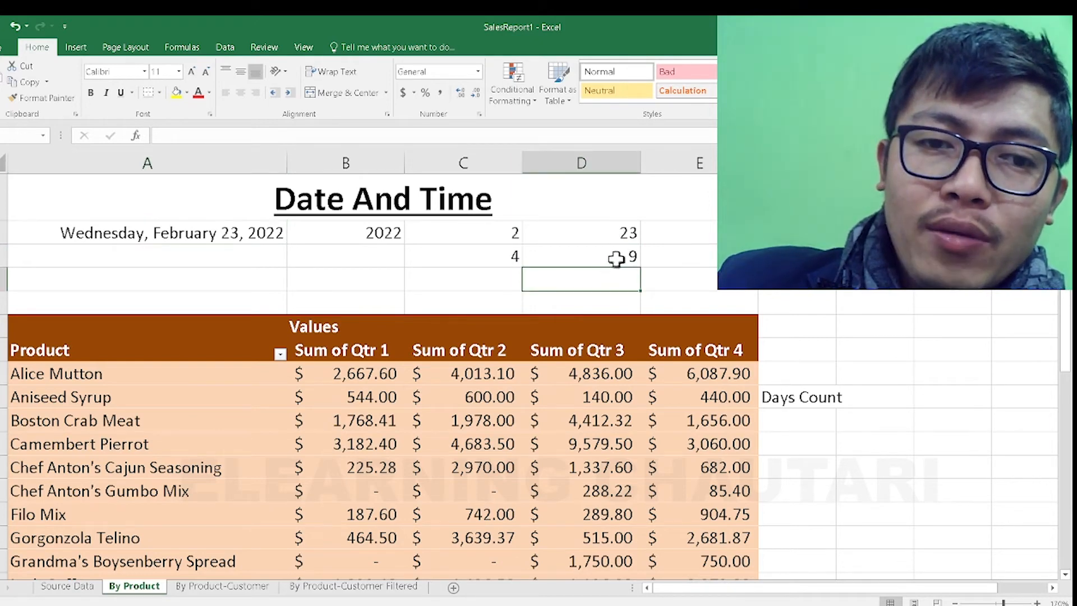
left_click(615, 257)
left_click(367, 257)
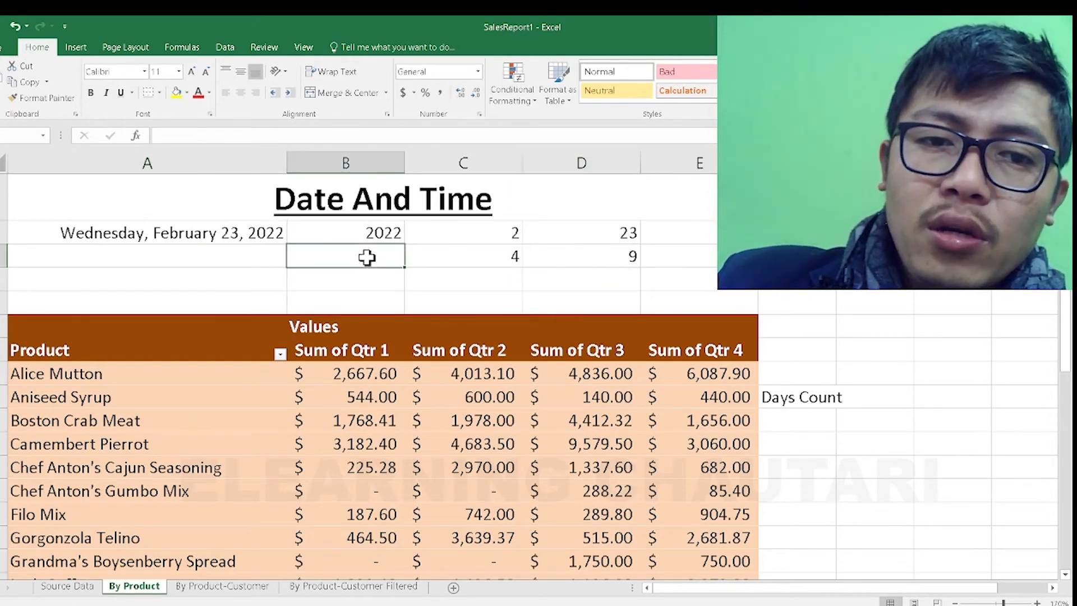
left_click(182, 259)
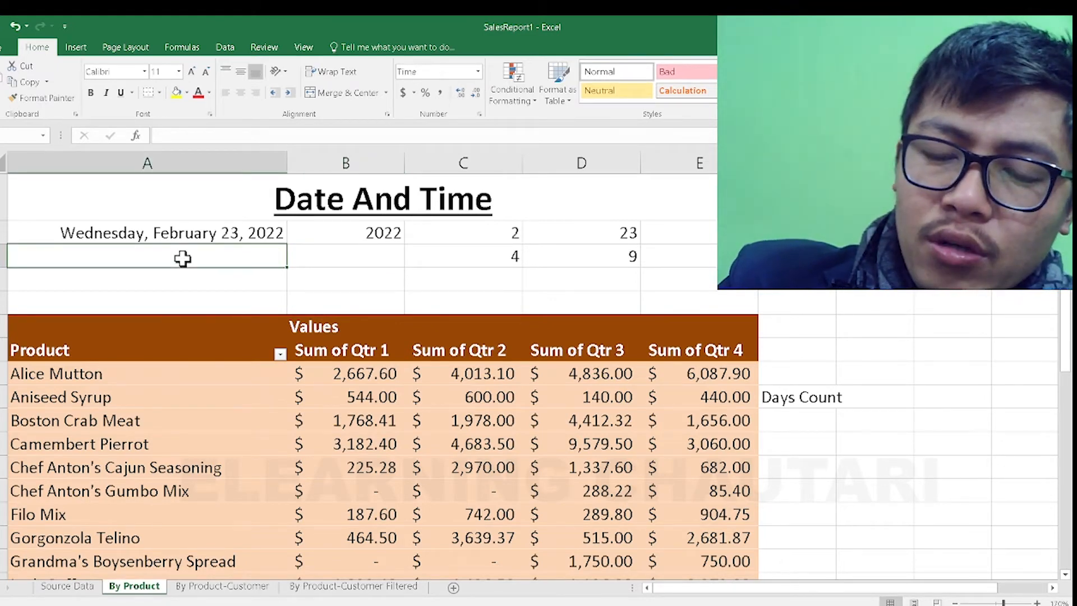
type("=")
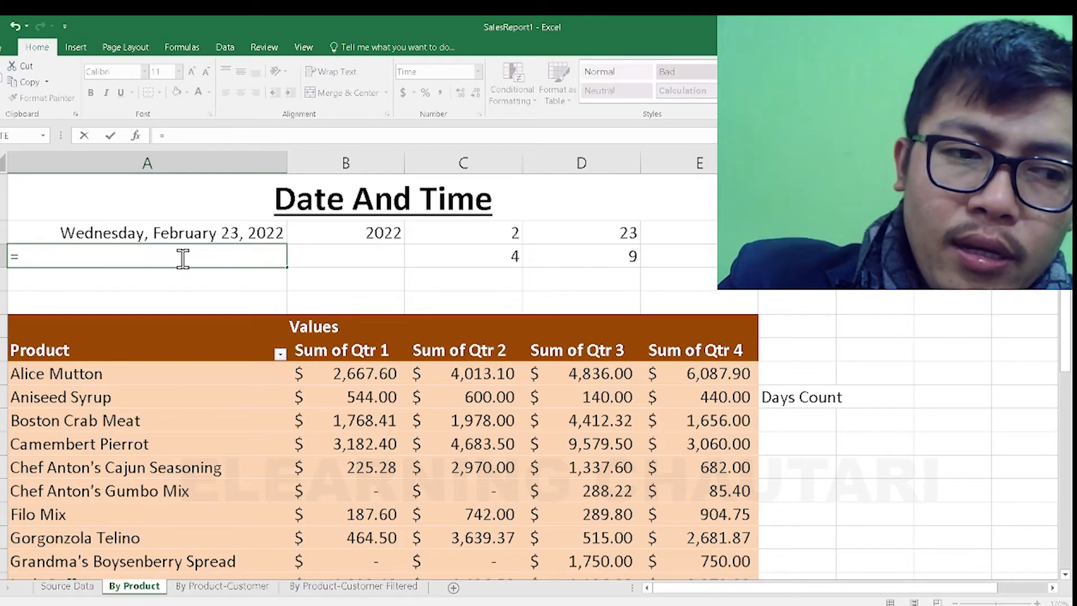
type("t")
key("Escape")
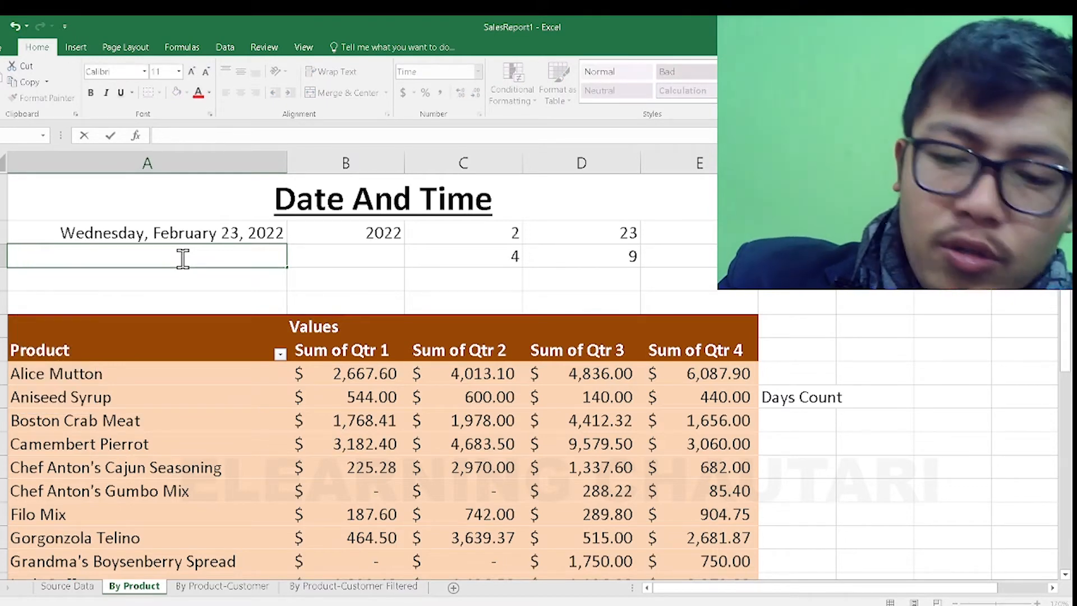
type("=da")
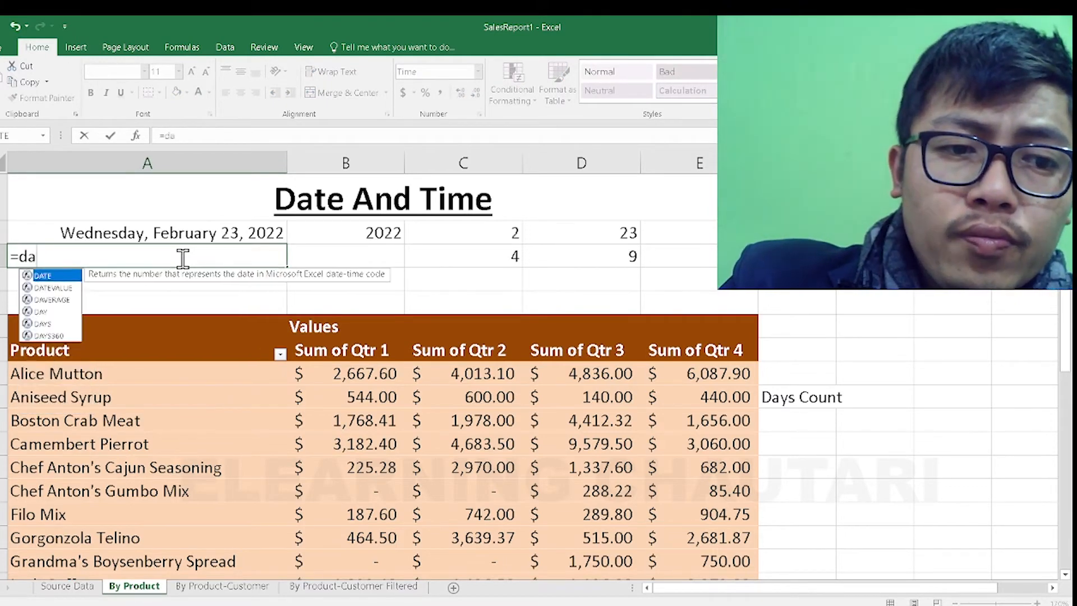
key("BackSpace")
key("BackSpace")
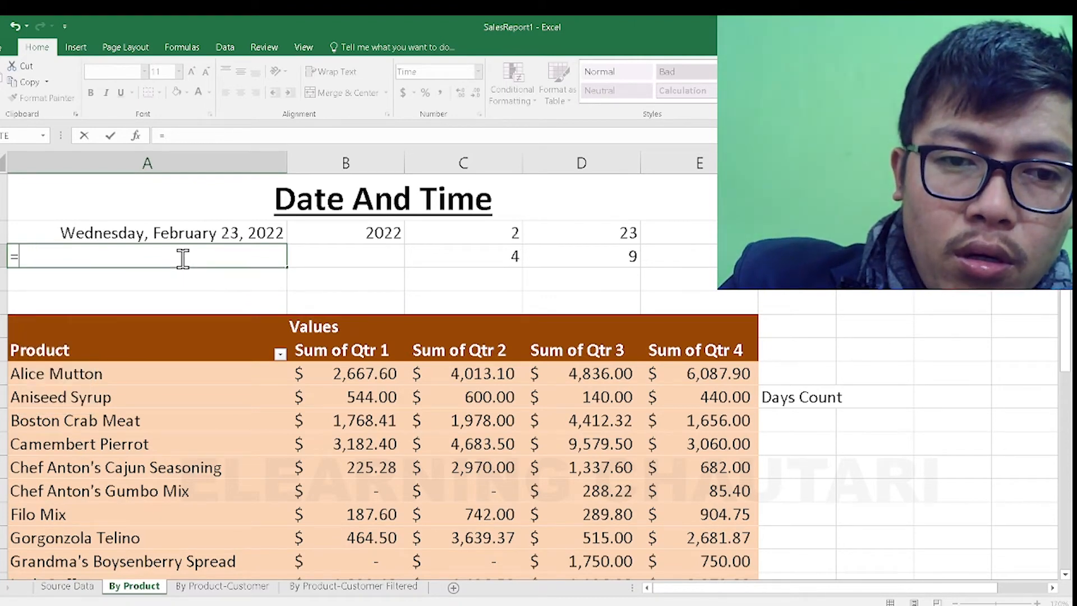
type("tim")
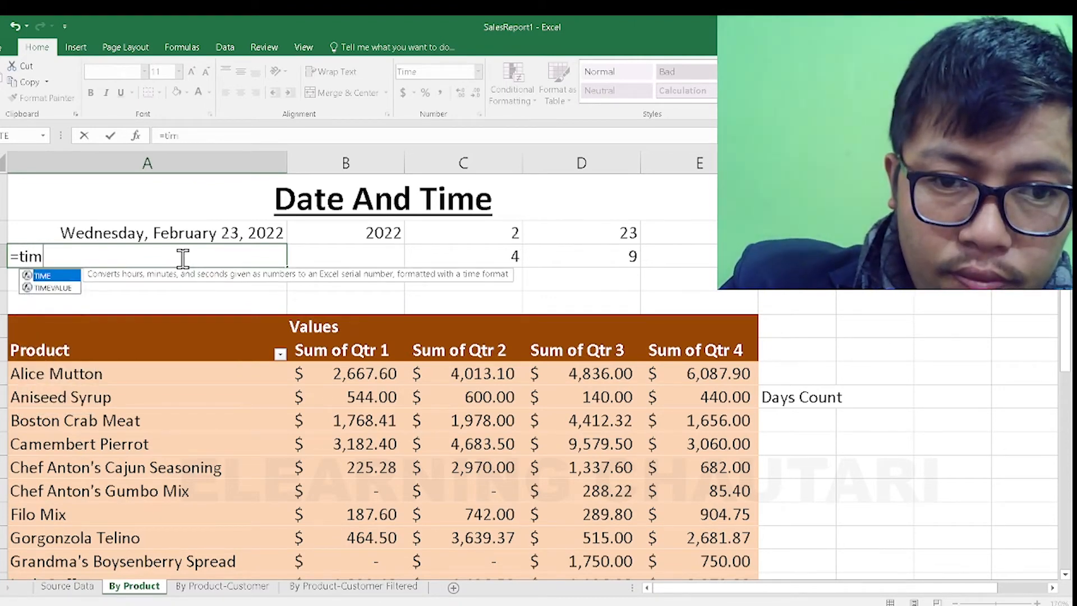
key("Tab")
key("BackSpace")
key("BackSpace")
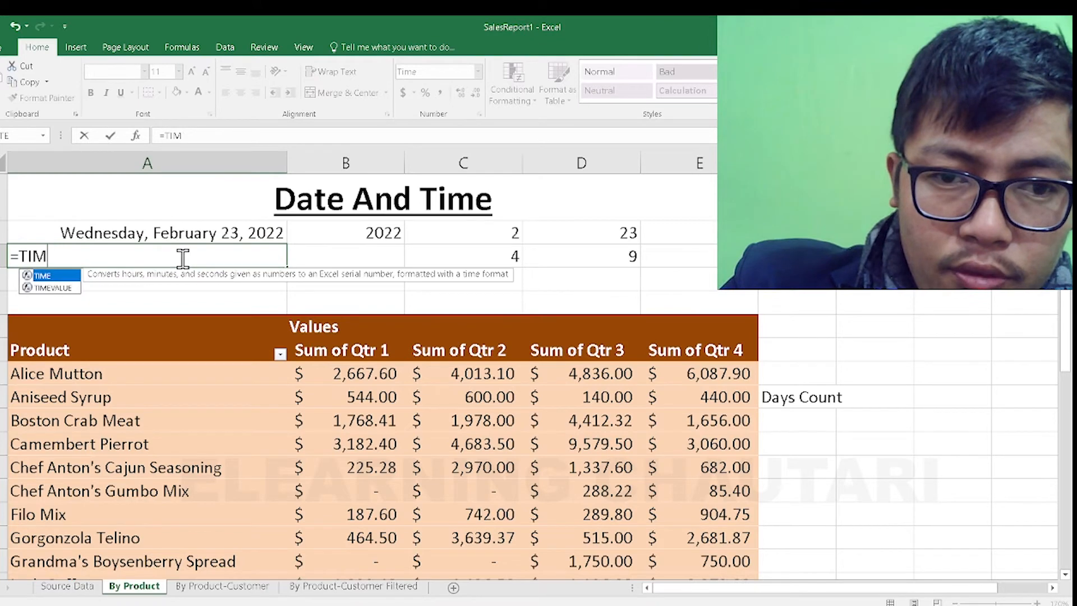
key("BackSpace")
key("BackSpace")
key("BackSpace")
key("BackSpace")
type("=dat")
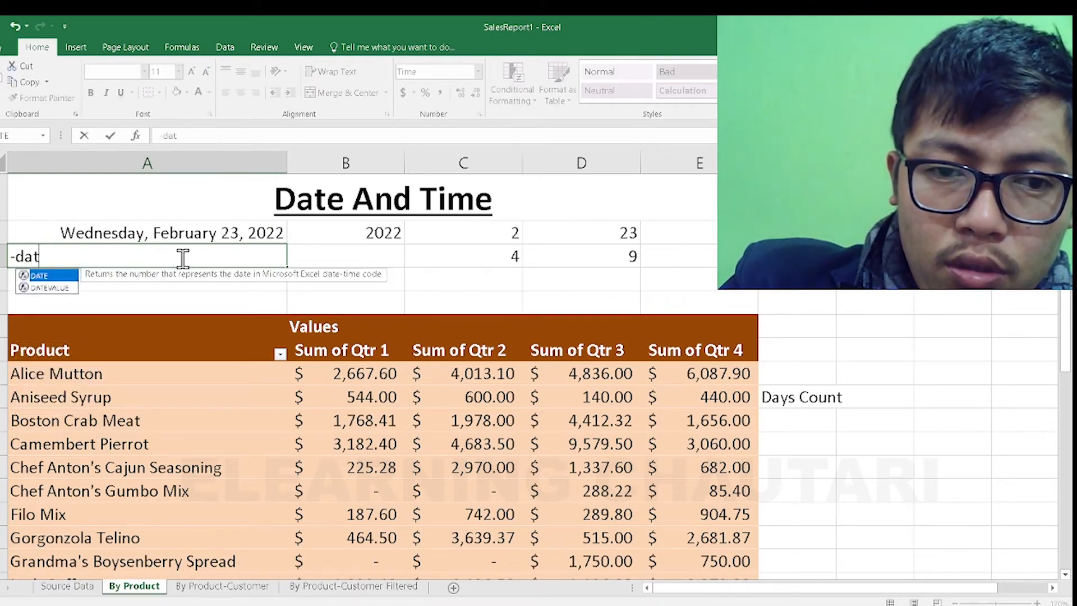
key("BackSpace")
key("BackSpace")
key("BackSpace")
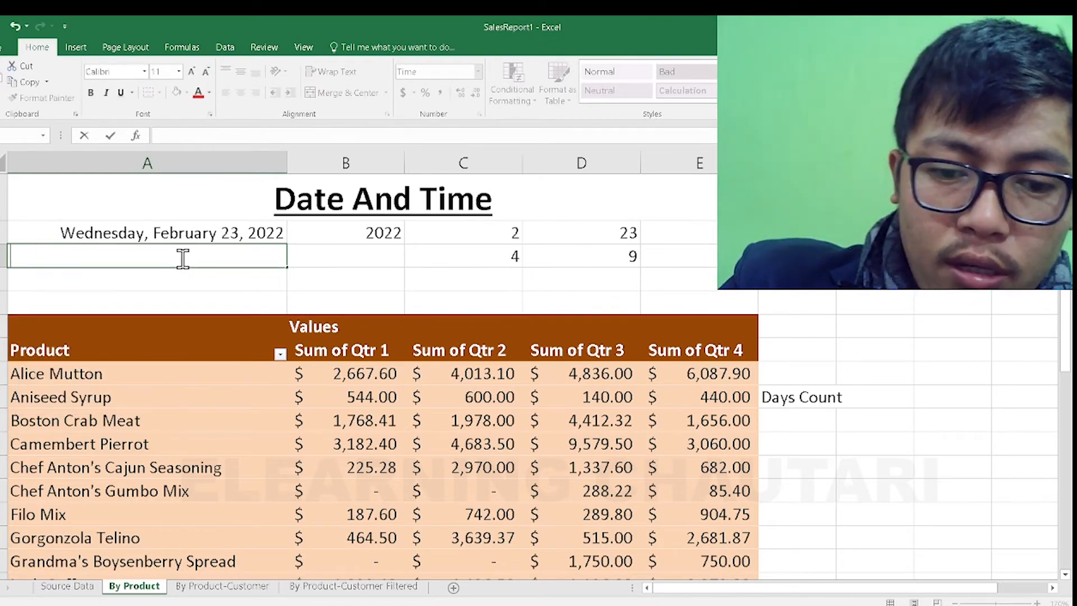
Step: Enter the formula =NOW() in cell A3 below the date
type("now")
key("Tab")
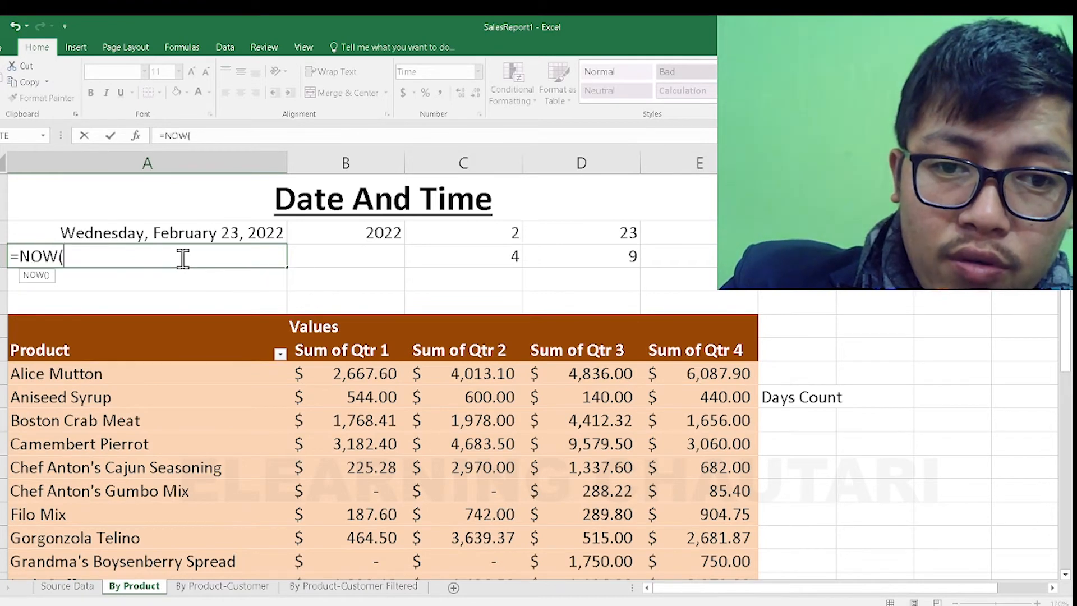
type(")")
key("Return")
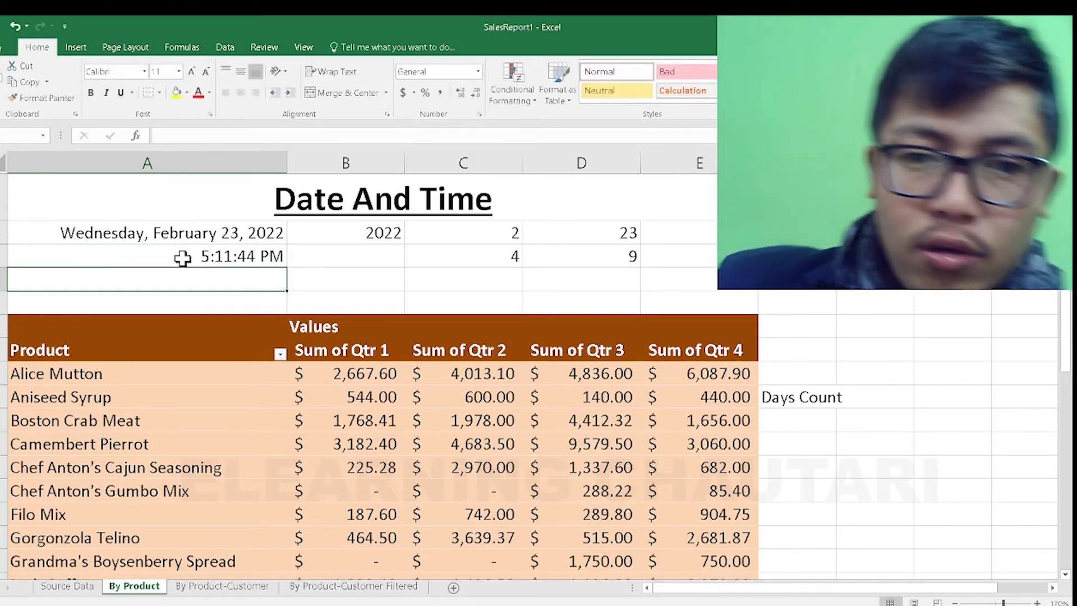
Step: Apply the Time number format to cell A3
left_click(183, 258)
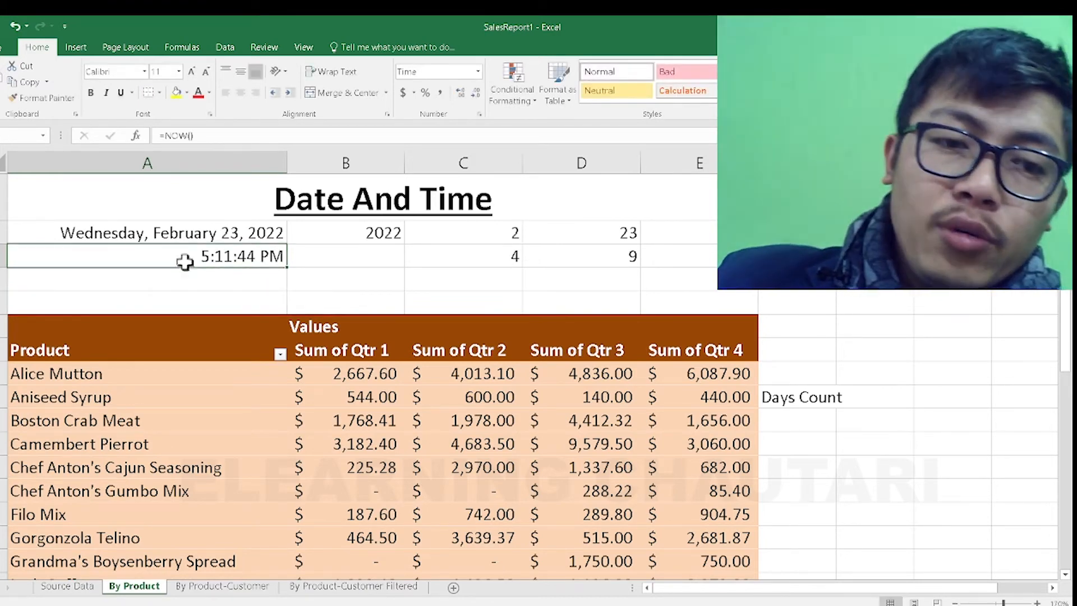
left_click(478, 72)
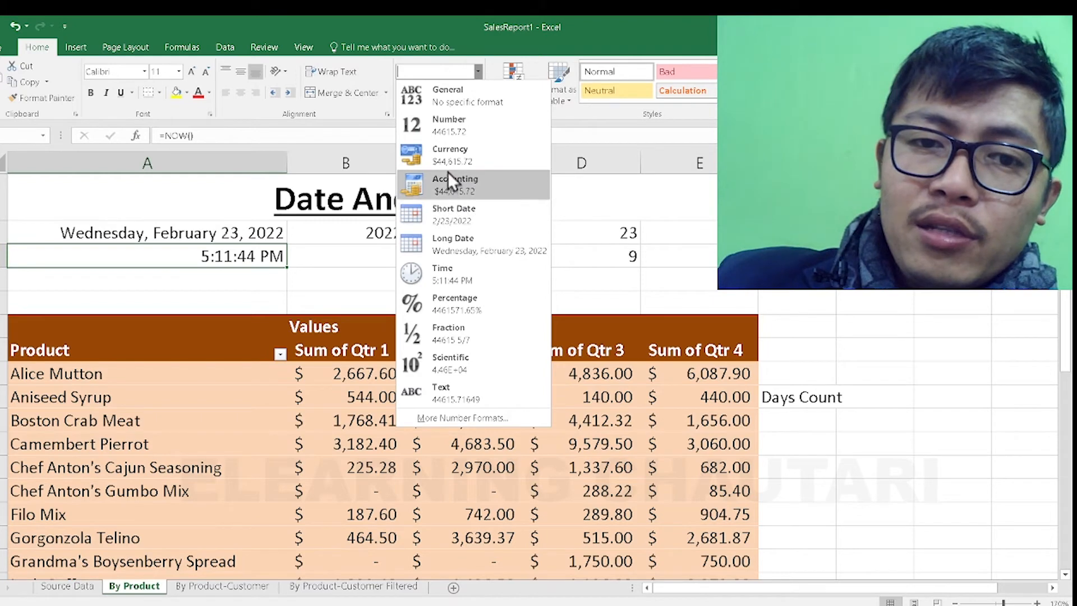
left_click(445, 271)
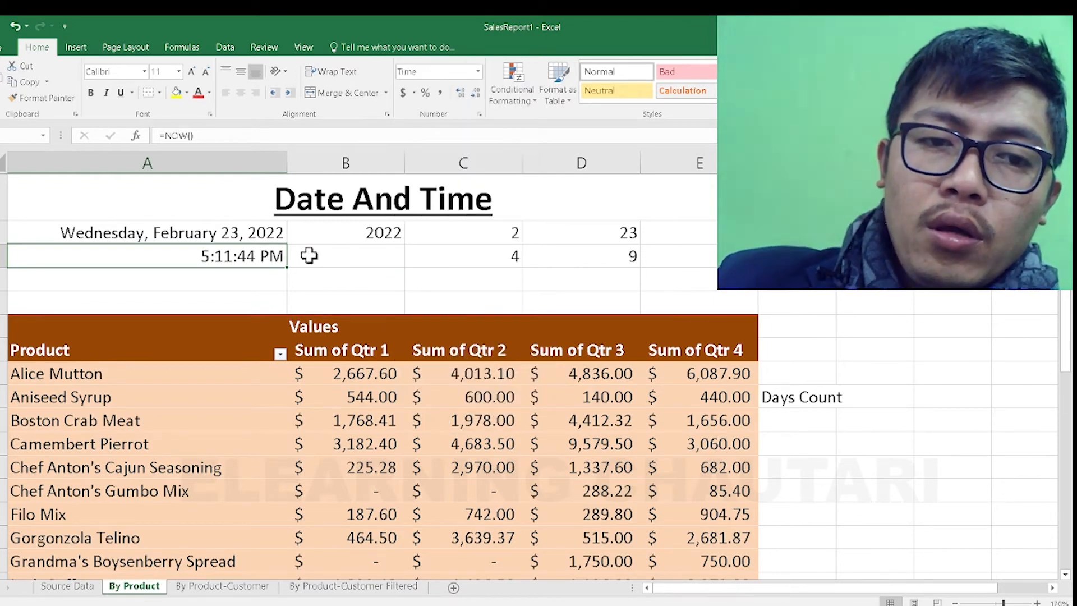
left_click(320, 263)
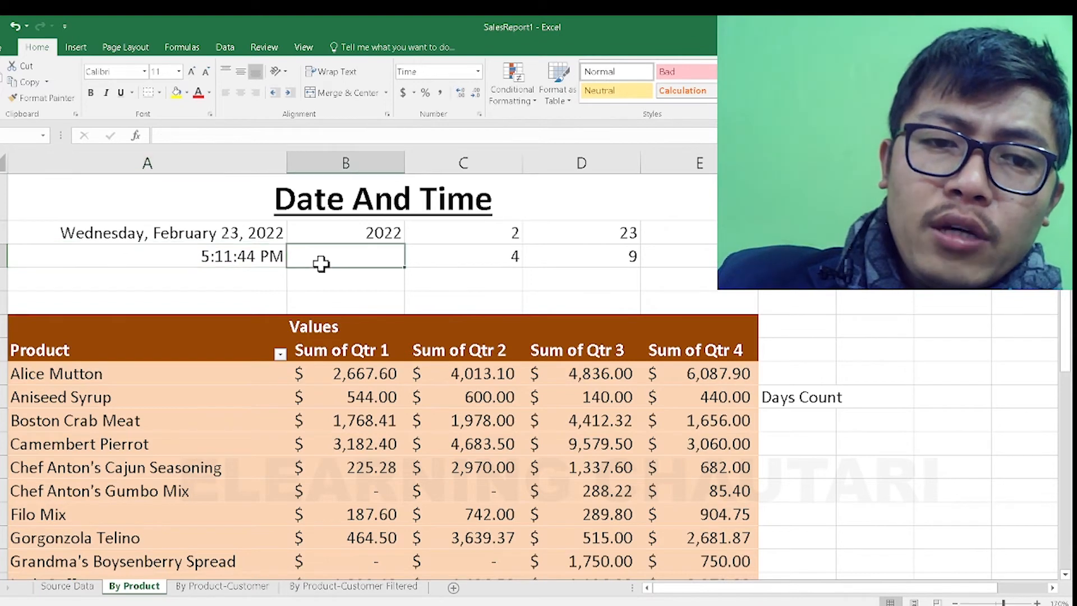
Step: Enter the formula =NOW() in cell A4 to return the current date and time
left_click(260, 278)
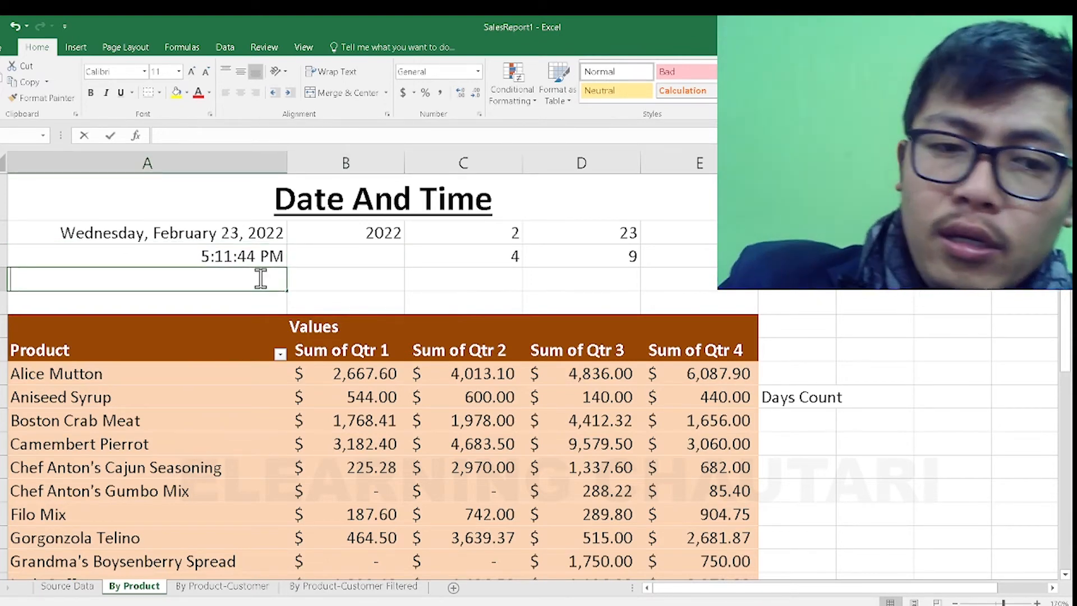
type("=now")
key("Tab")
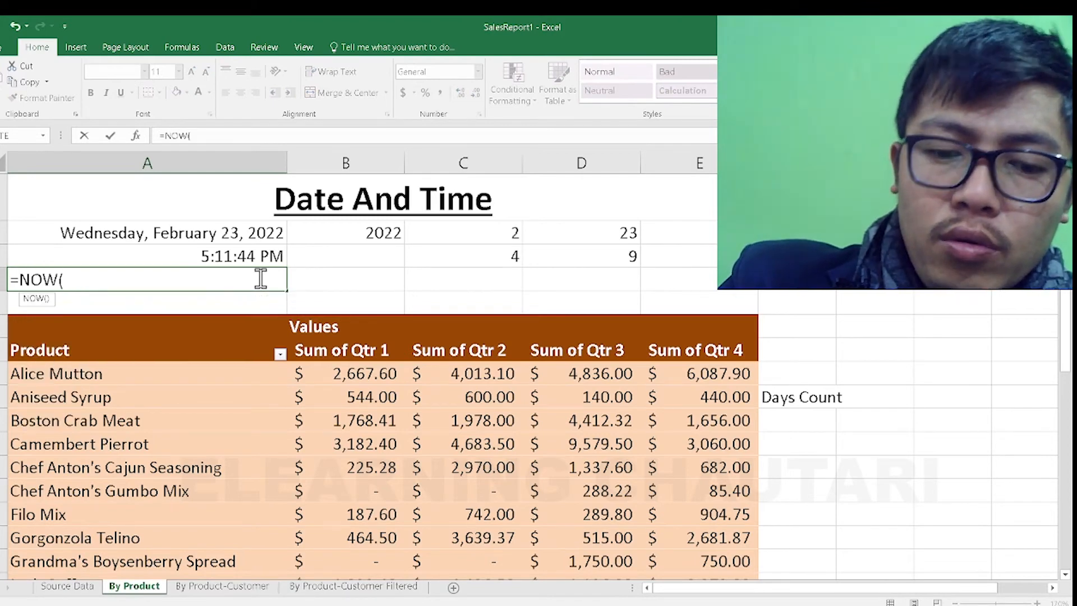
type(")")
key("Tab")
Step: Format the NOW result in cell A4 with the Time number format
left_click(223, 283)
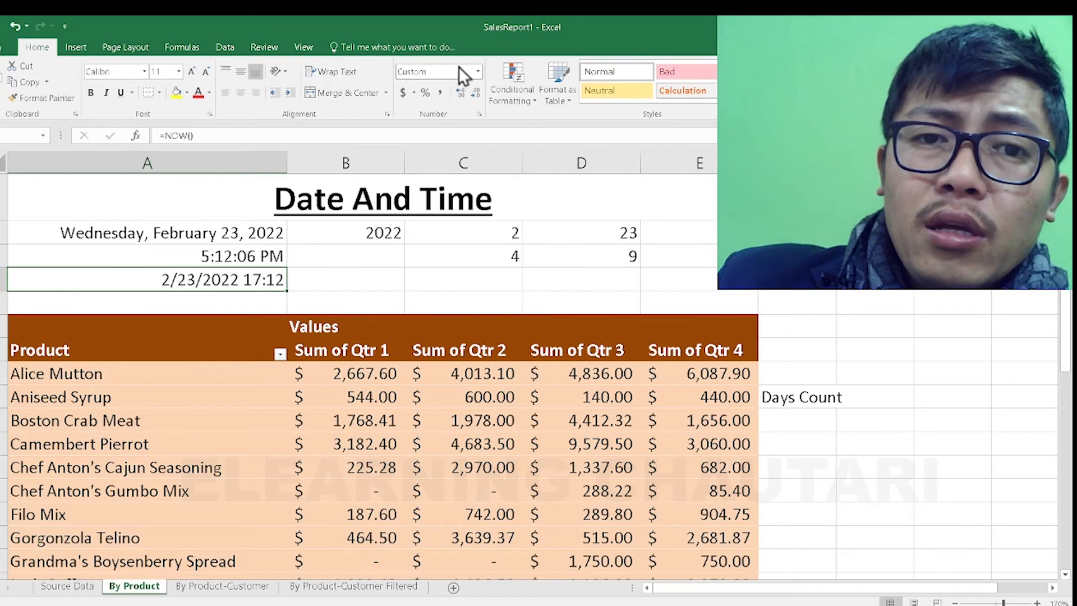
left_click(476, 71)
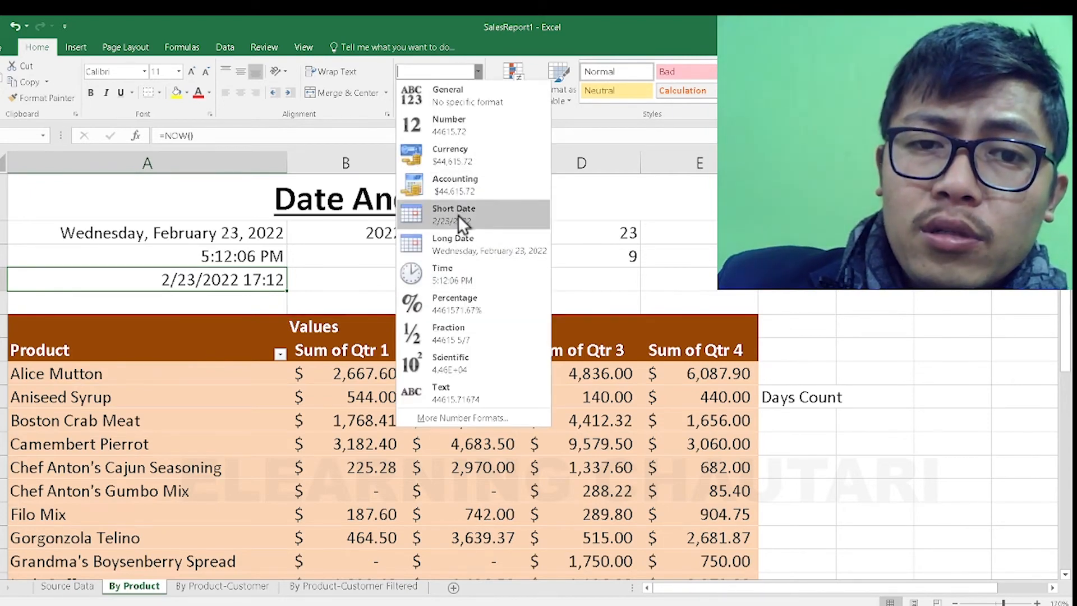
left_click(450, 274)
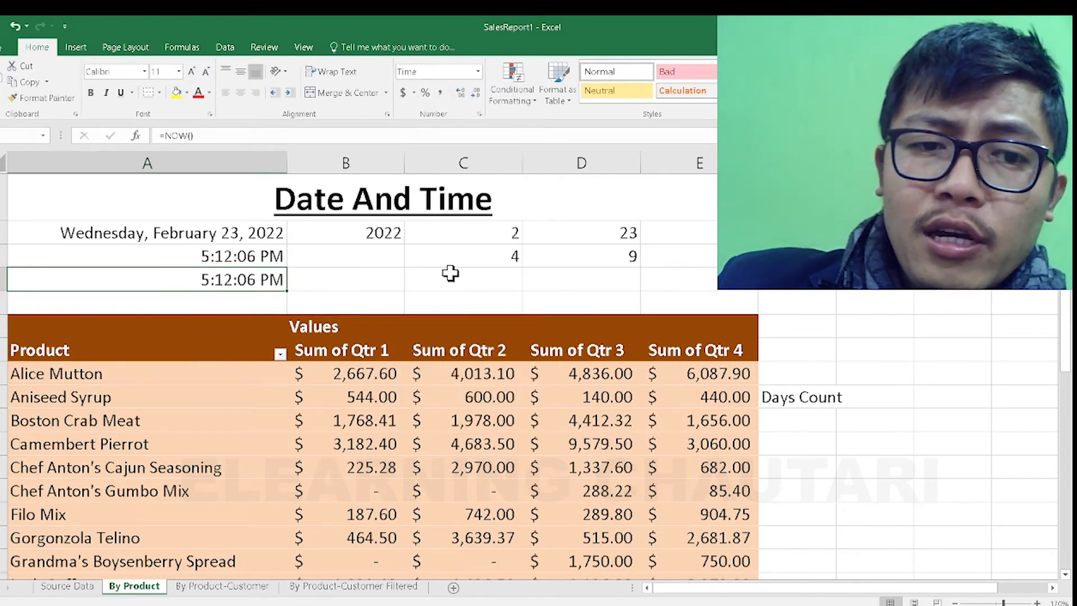
Step: Enter the formula =HOUR(A4) in cell B4 to extract the hour from the NOW time
left_click(363, 274)
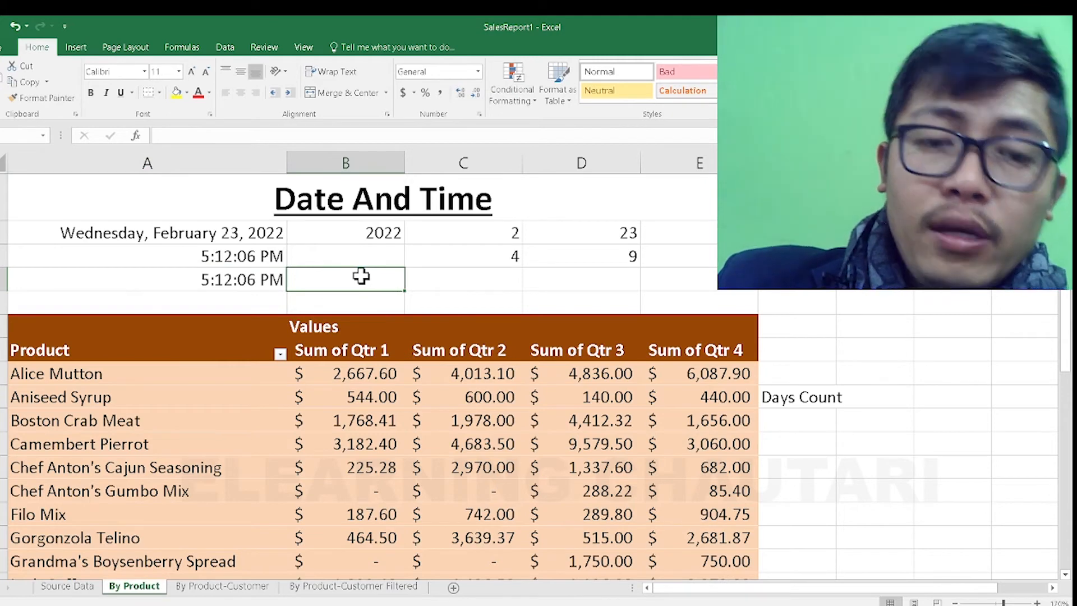
type("=hour")
key("Tab")
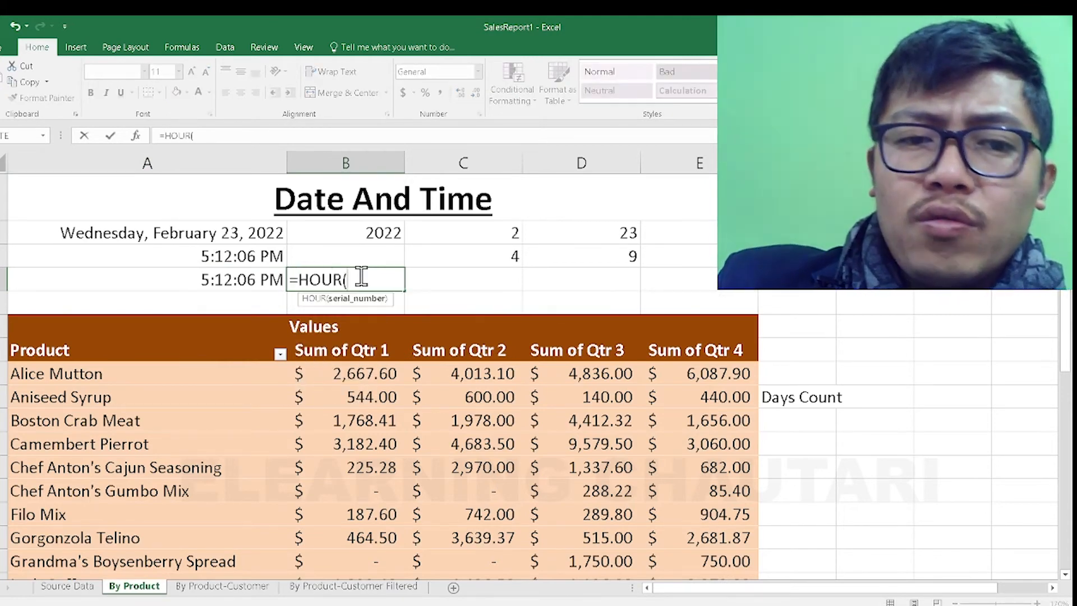
left_click(241, 282)
type(")")
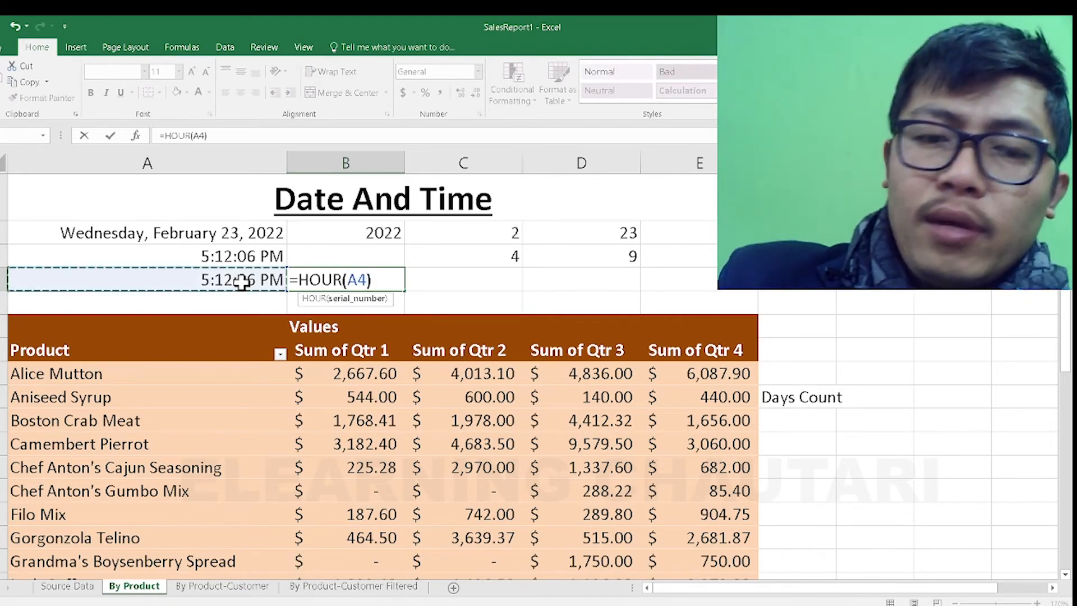
key("Return")
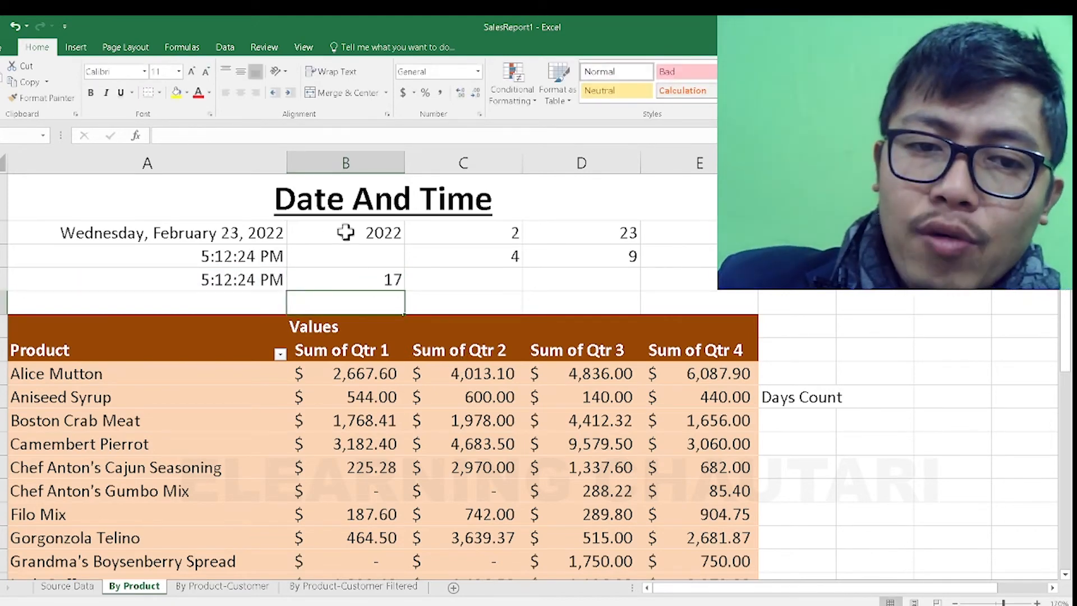
left_click(358, 279)
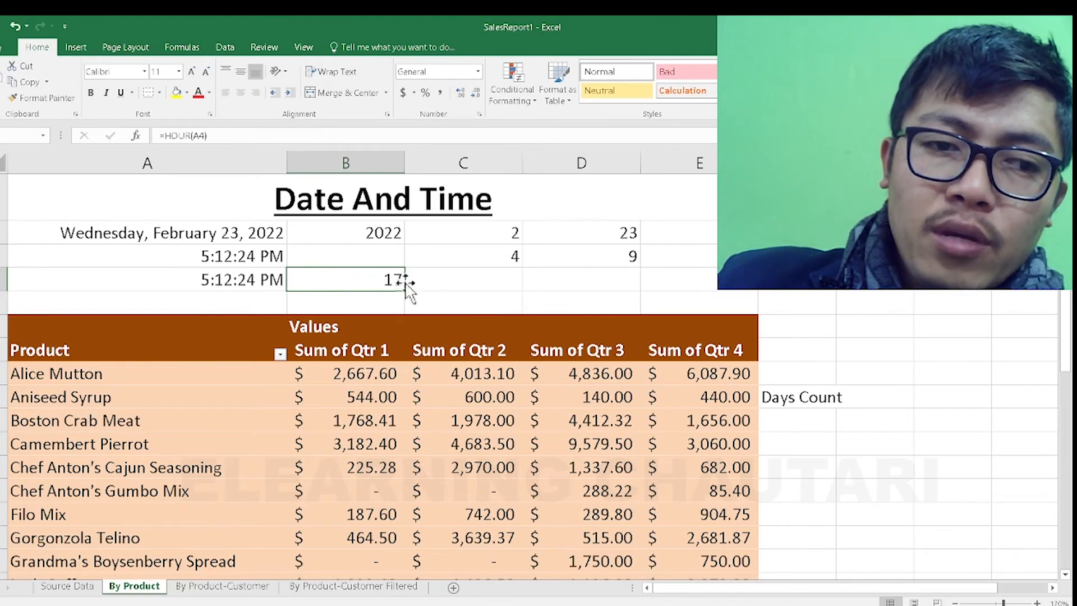
Step: Enter the formula =MINUTE(A4) in cell C4 to extract the minutes from the time in A4
left_click(446, 281)
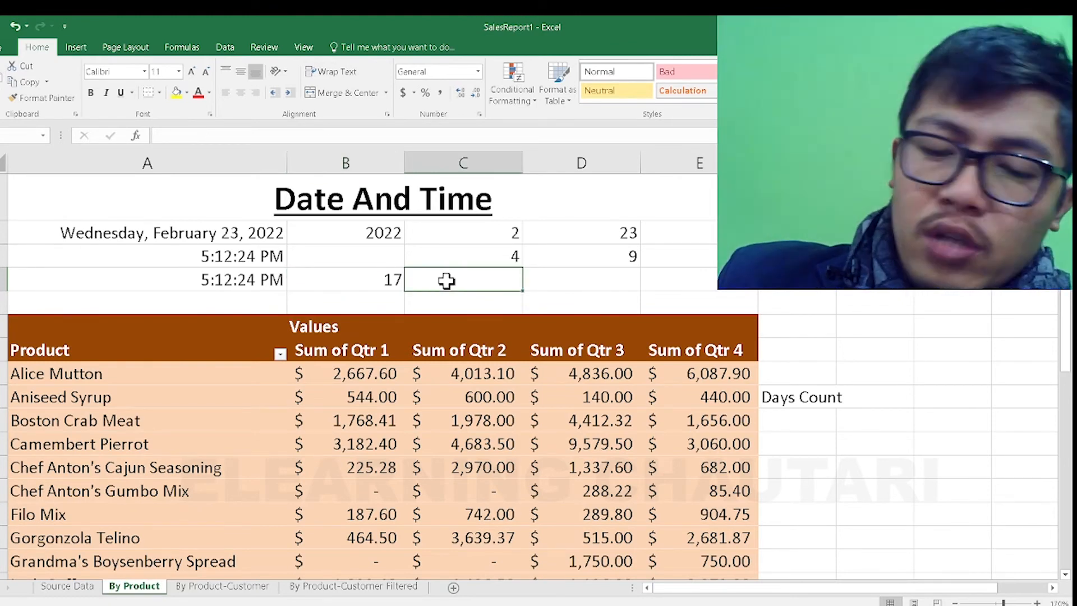
type("=")
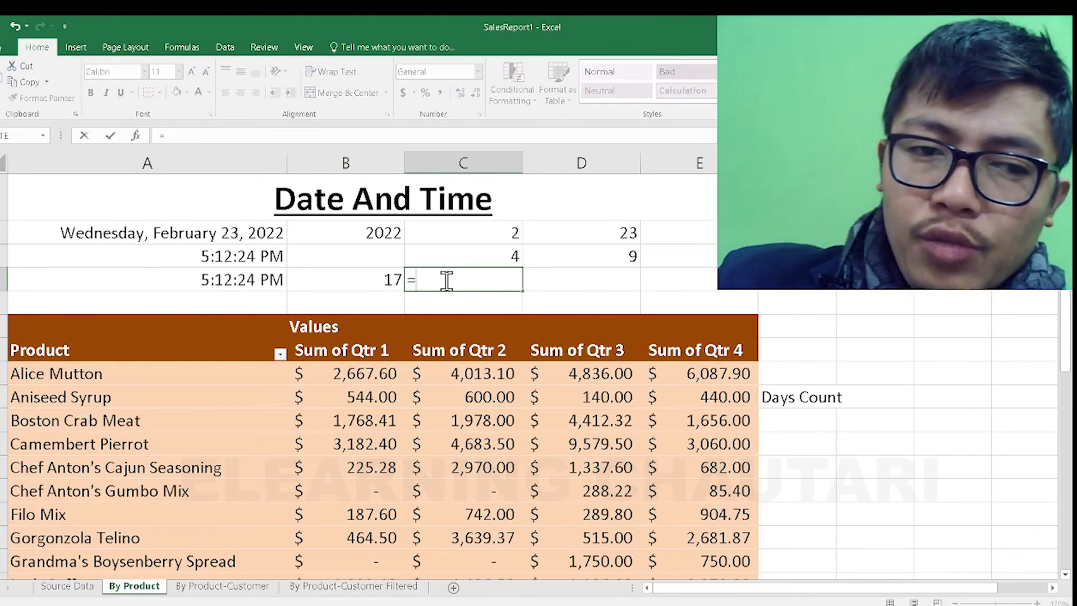
type("minu")
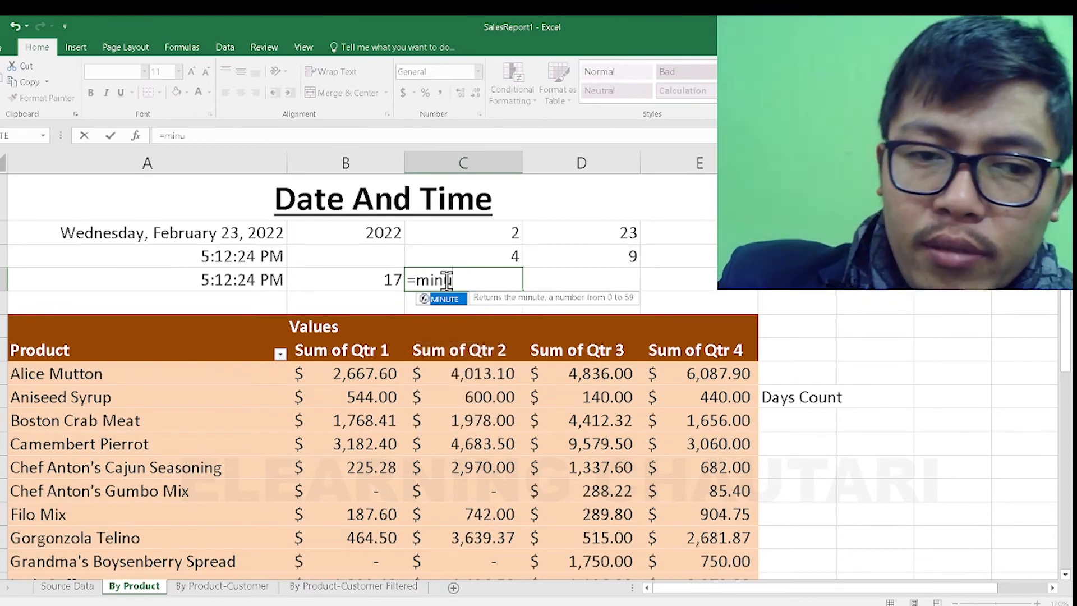
key("Tab")
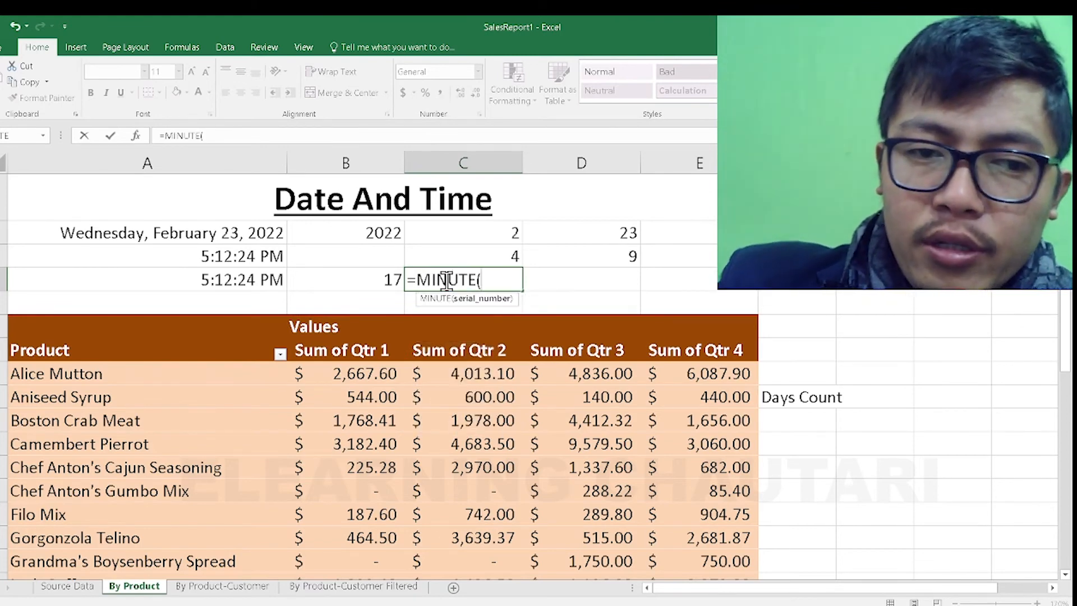
left_click(272, 278)
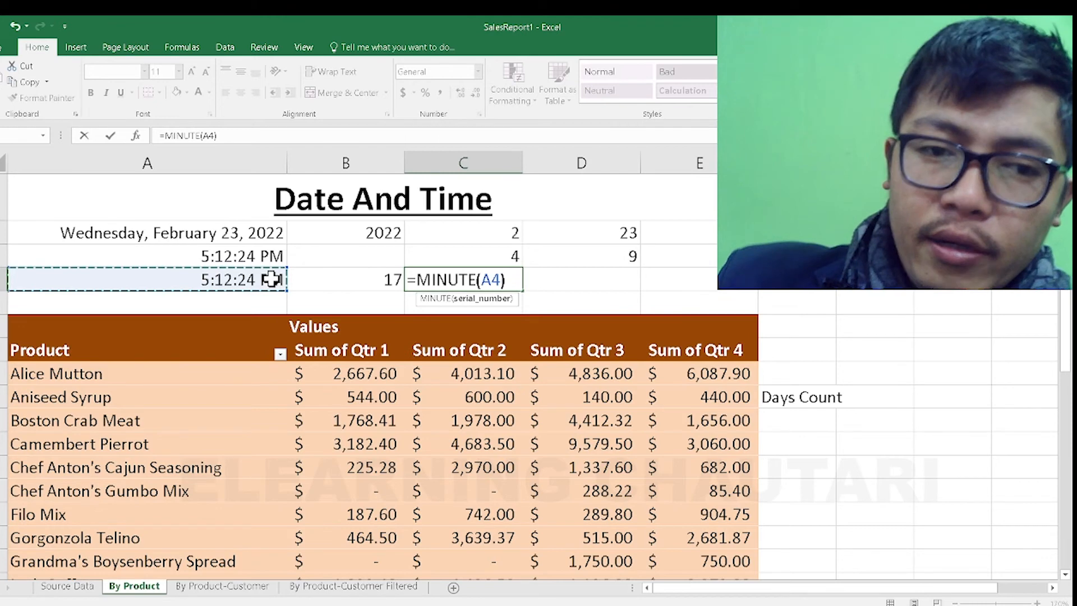
key("Return")
left_click(445, 275)
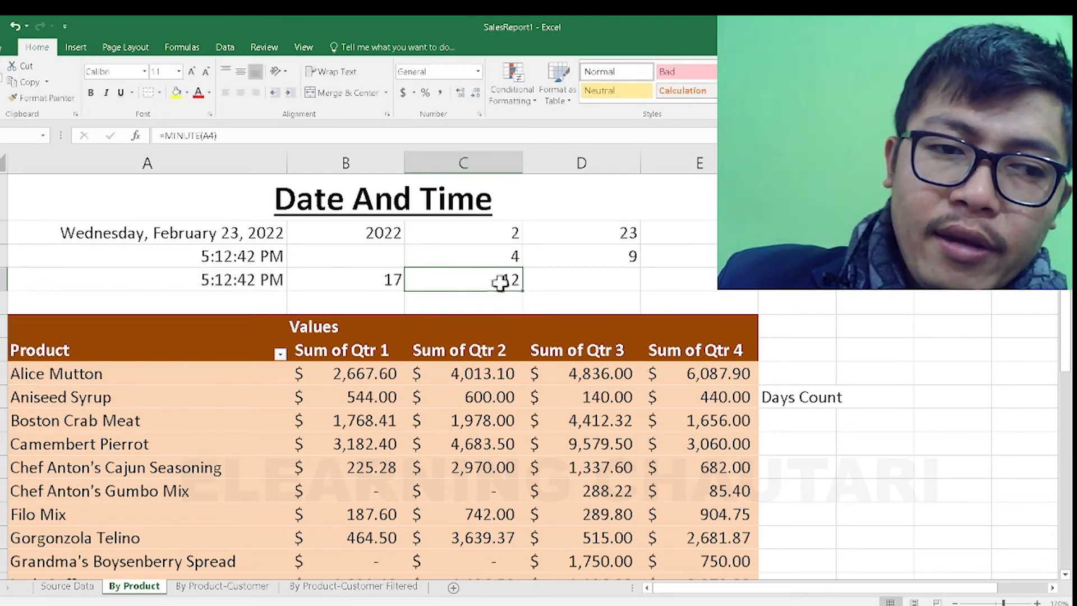
Step: Enter the formula =SECOND(A4) in cell D4 to extract the seconds from the time in A4
left_click(558, 281)
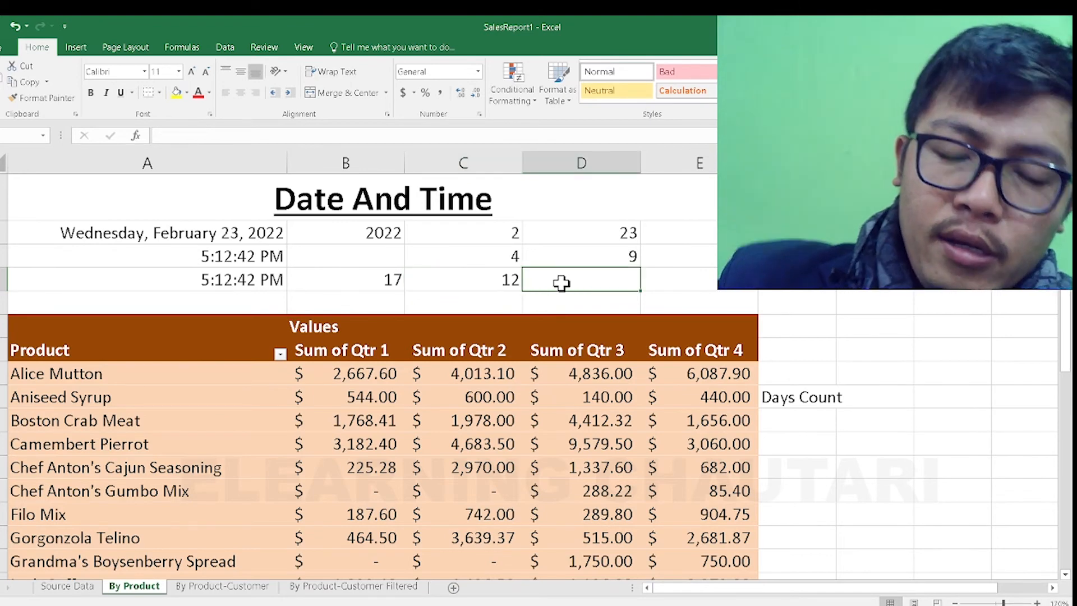
type("=si,")
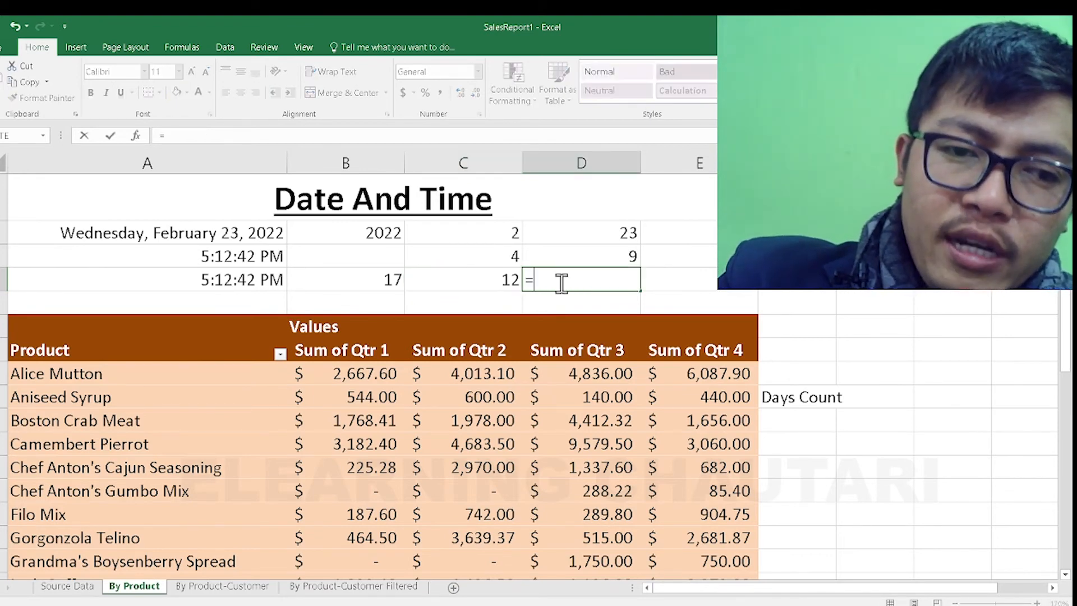
key("BackSpace")
key("BackSpace")
key("BackSpace")
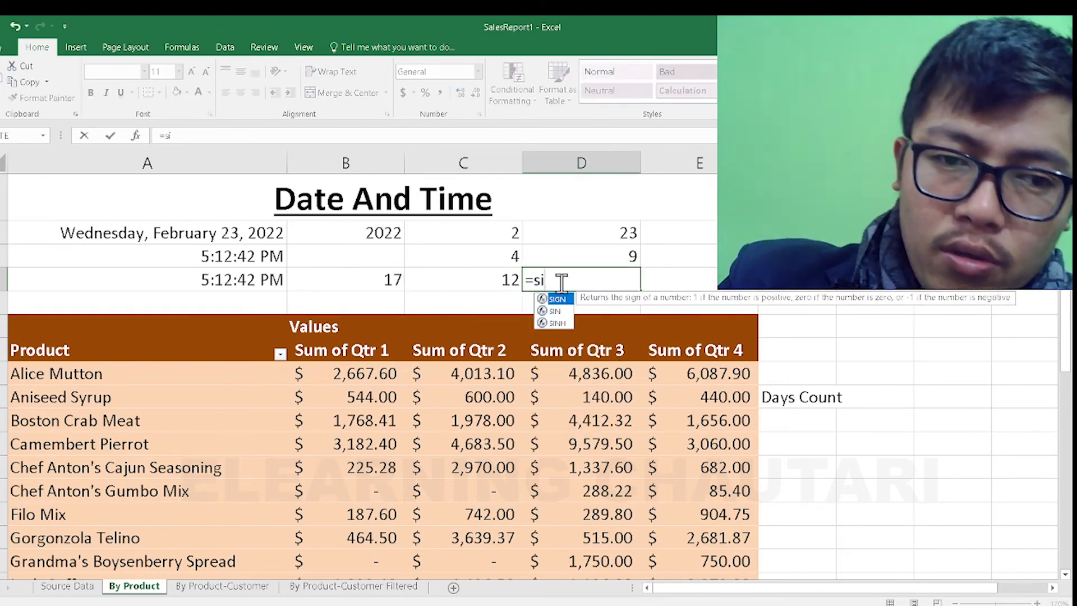
type("sec")
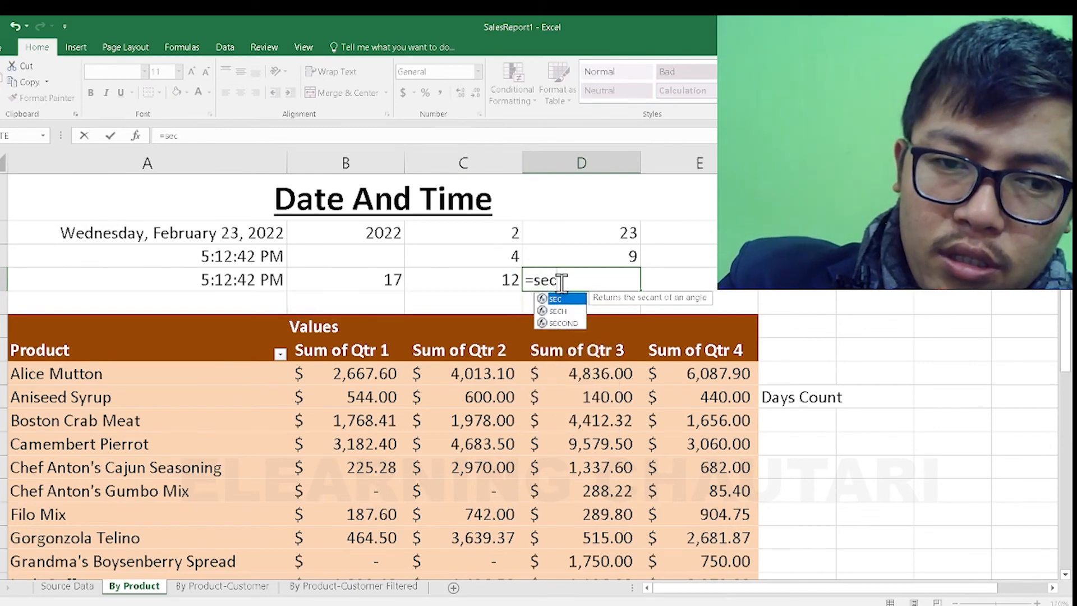
key("Down")
key("Down")
key("Tab")
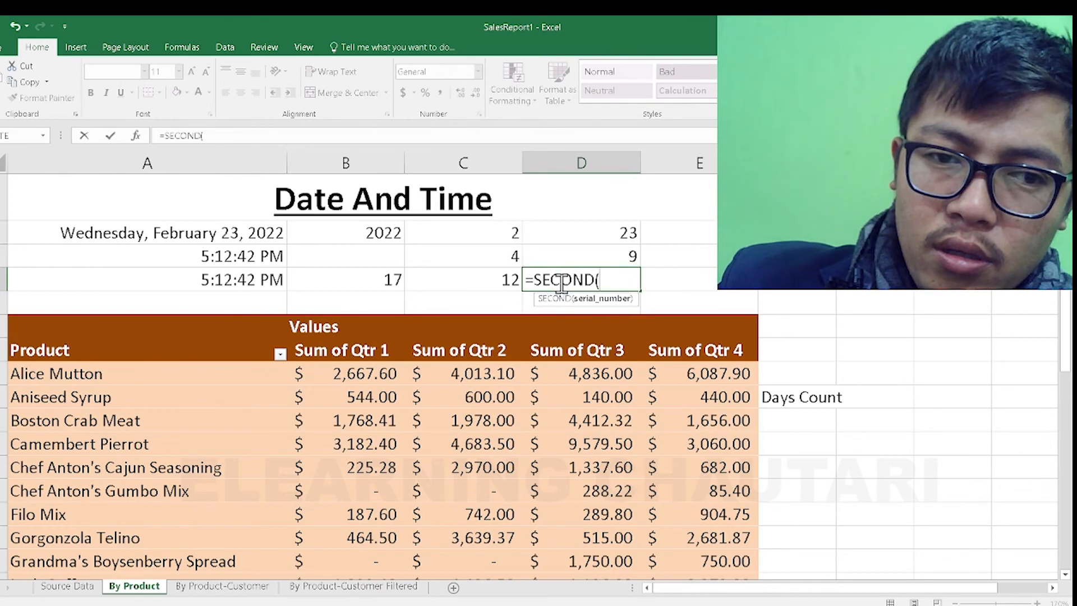
left_click(208, 281)
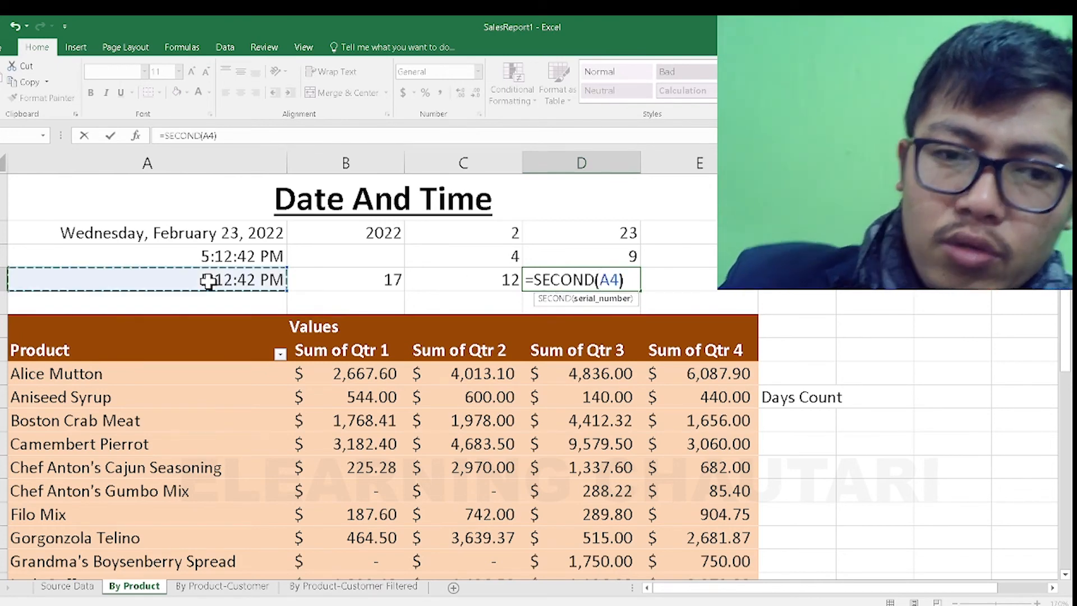
type(")")
key("Return")
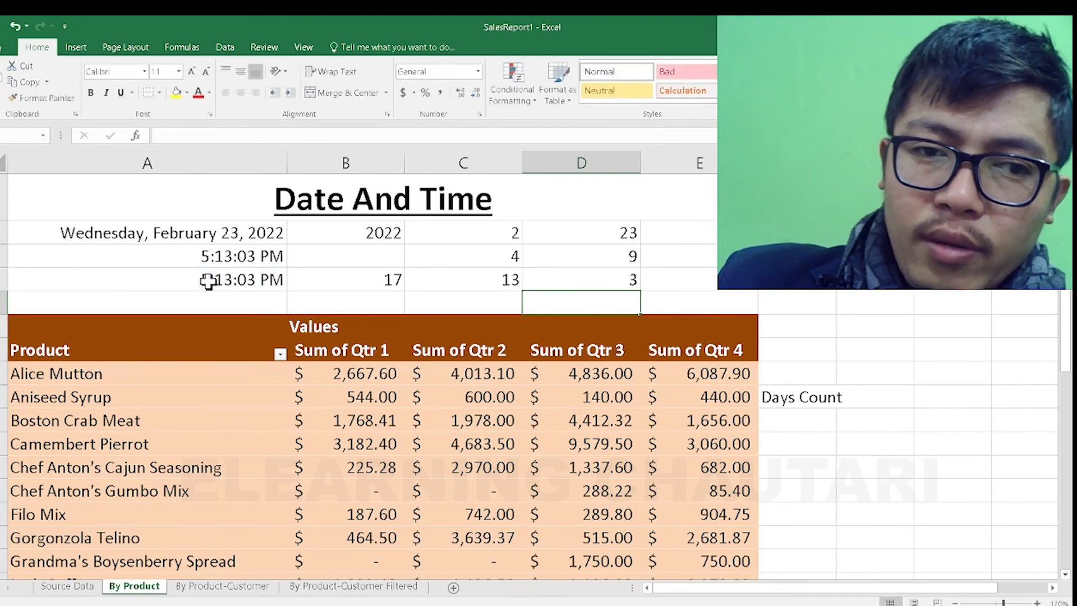
left_click(595, 280)
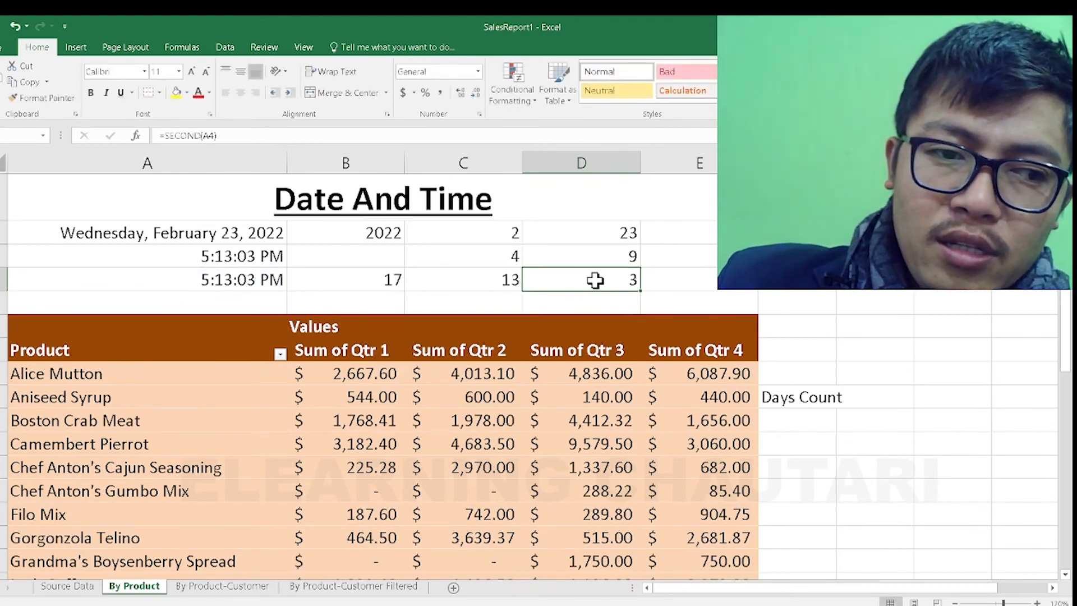
Step: Review the formulas in the date and time cells, including NOW, HOUR, MINUTE, WEEKDAY, MONTH and SECOND
left_click(244, 281)
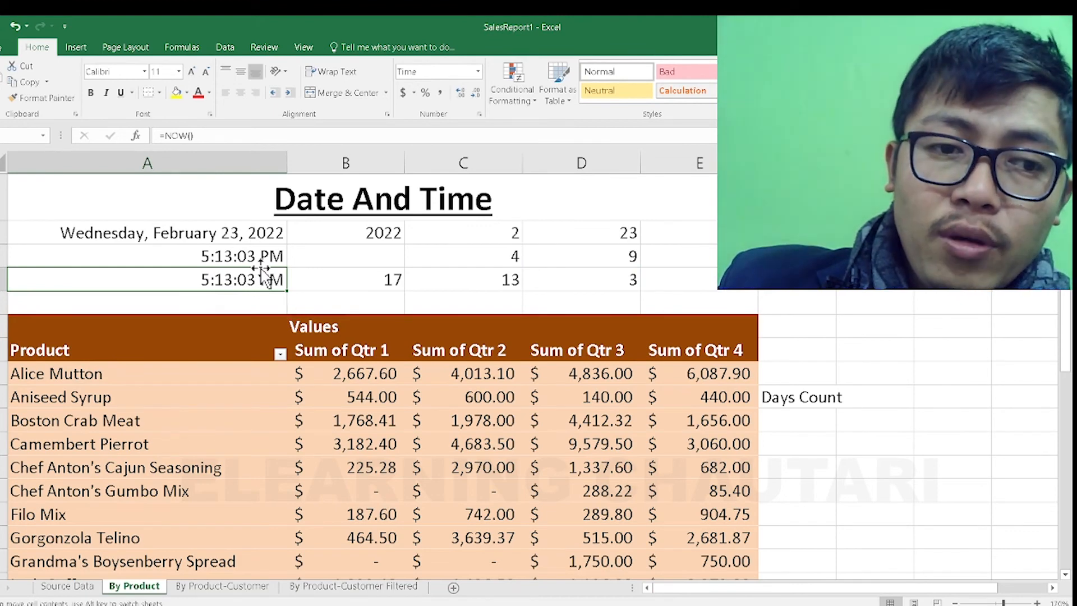
left_click(257, 247)
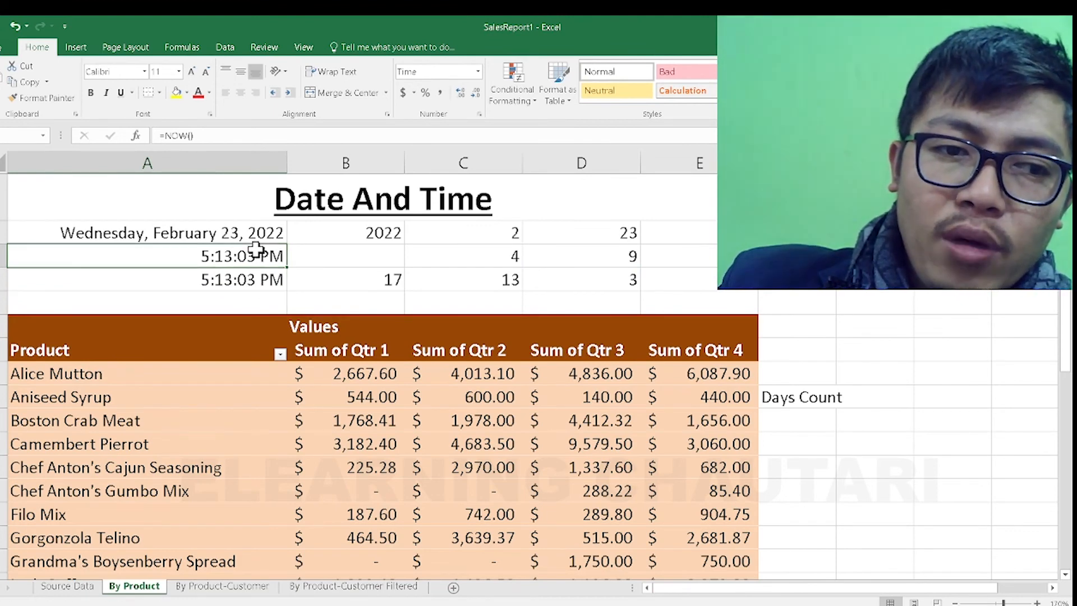
left_click(257, 281)
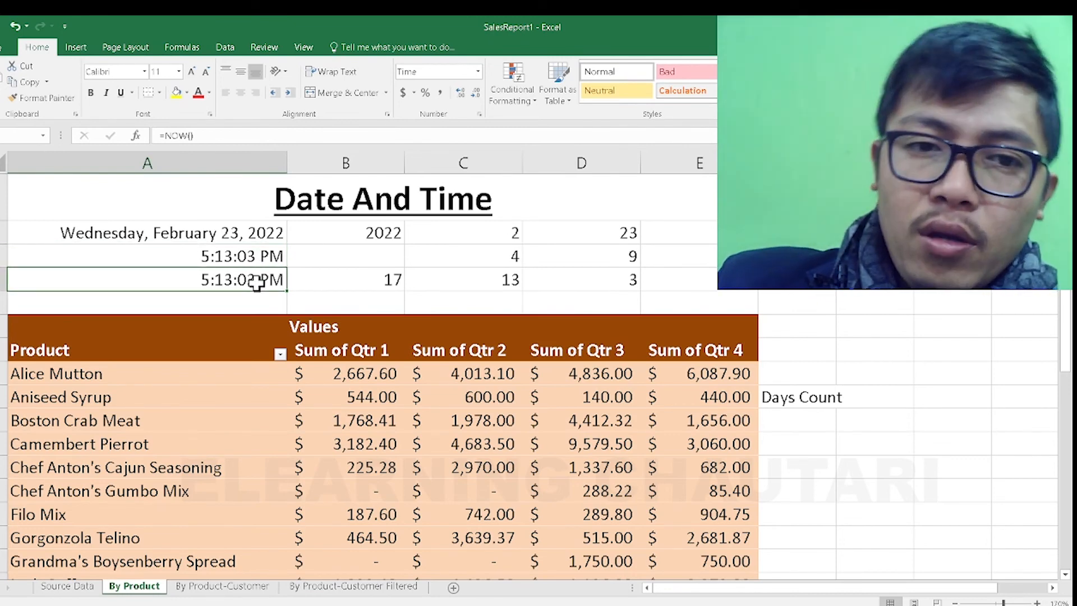
left_click(368, 269)
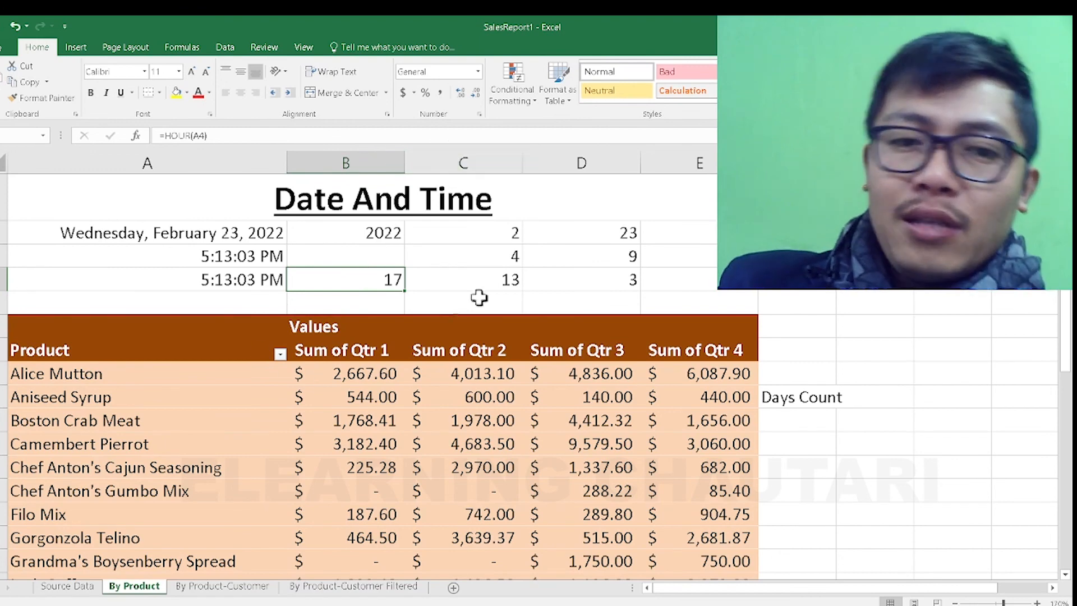
left_click(465, 287)
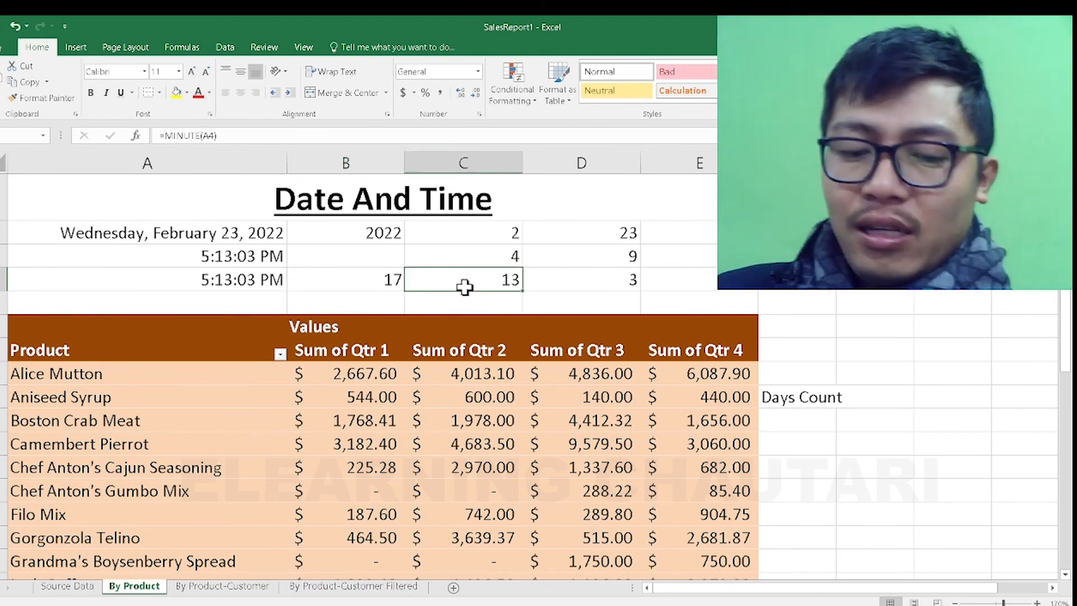
left_click(455, 258)
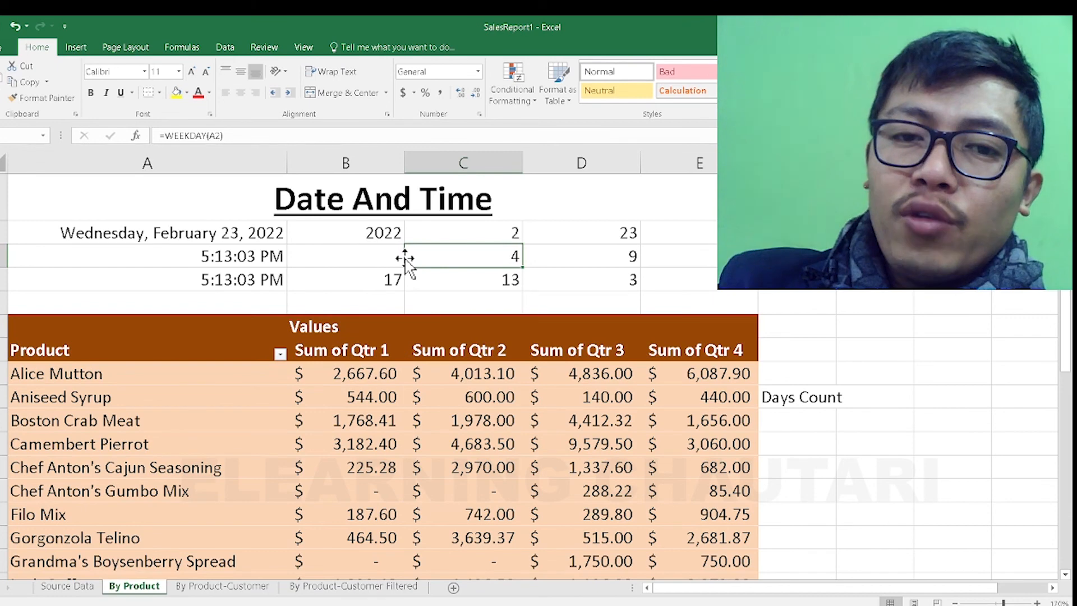
left_click(461, 231)
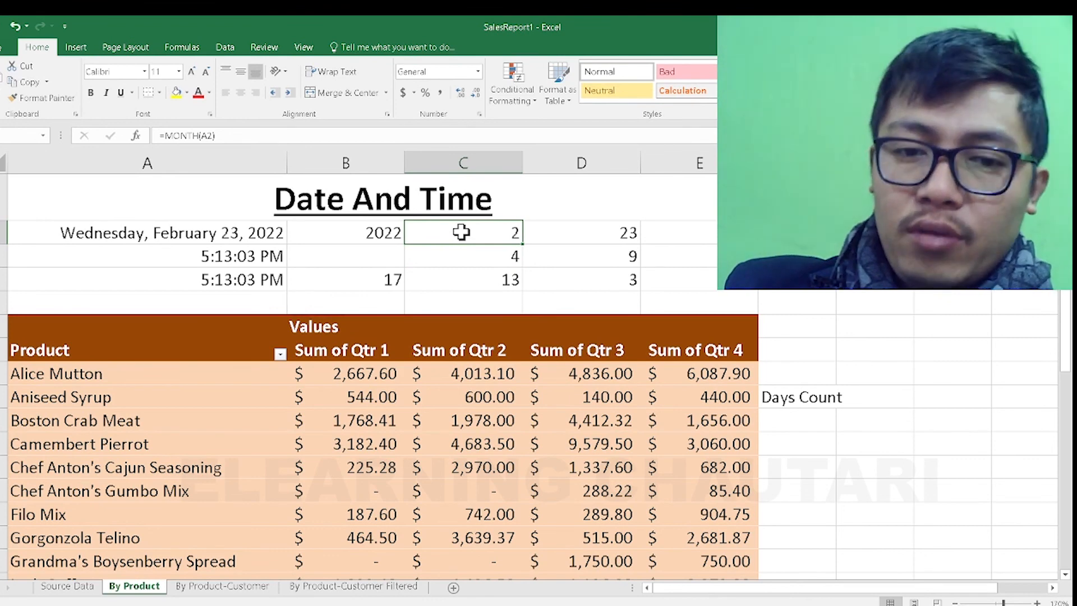
left_click(519, 262)
left_click(517, 282)
left_click(570, 282)
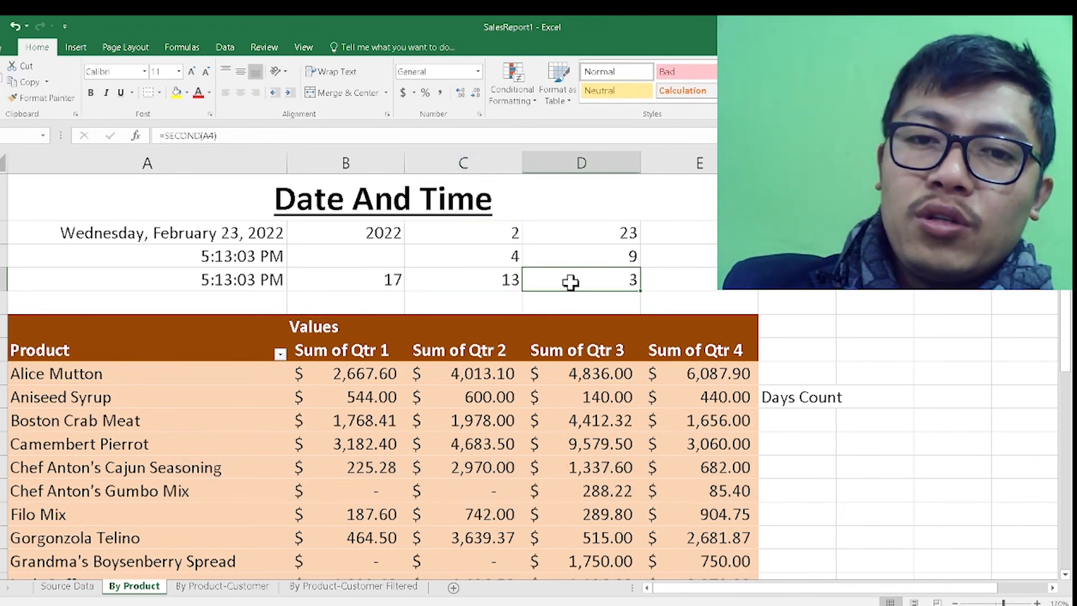